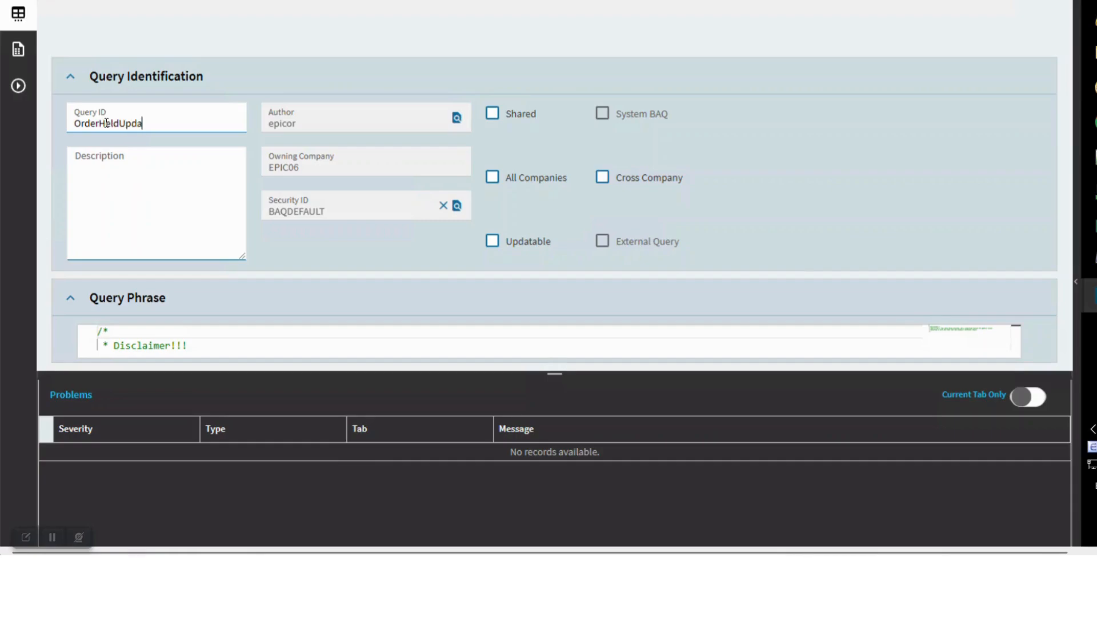
- Copy the query ID OrderHeldUpdate into the query's description and mark the query as Shared
double_click(106, 124)
key(ctrl+c)
click(130, 165)
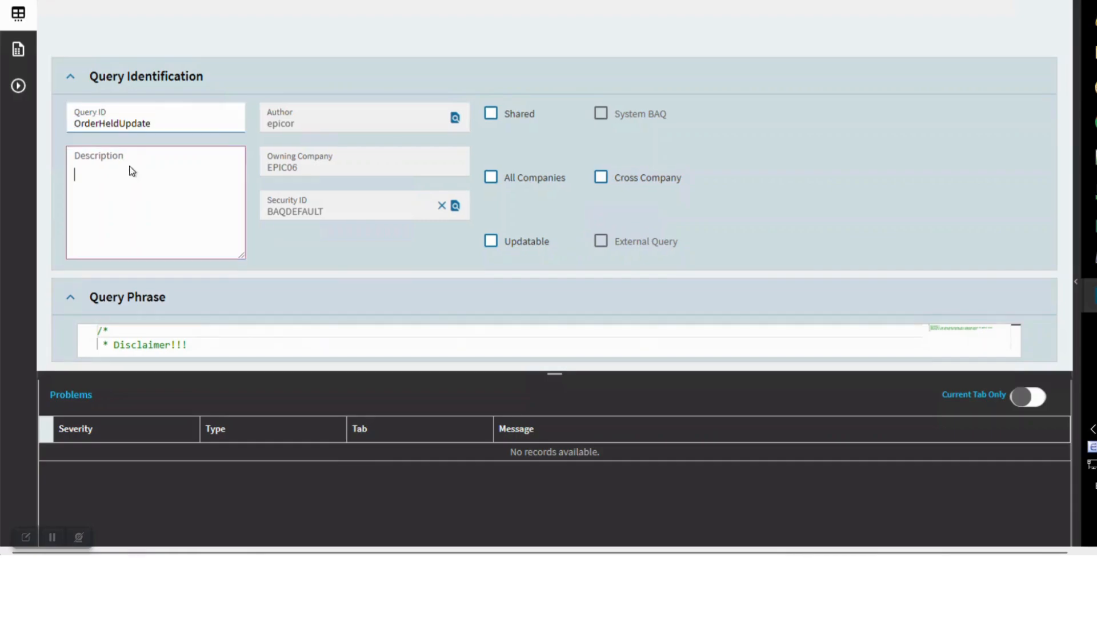
key(ctrl+v)
click(484, 116)
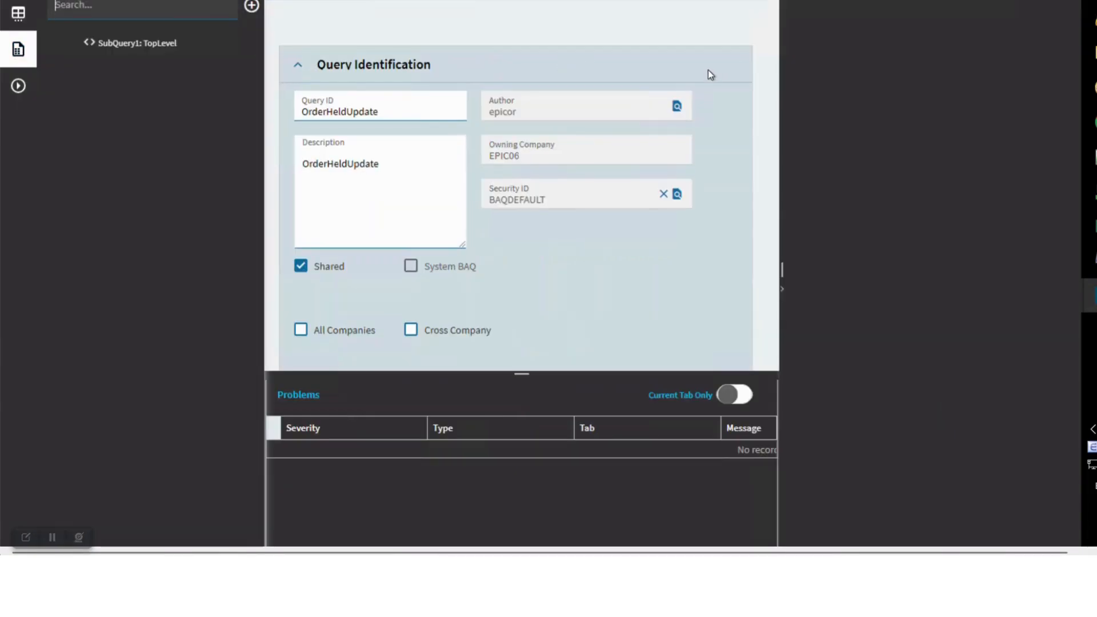
- Place the Erp.OrderHed and Erp.Customer tables on SubQuery1's diagram and switch to its display fields
click(818, 22)
text(orderh)
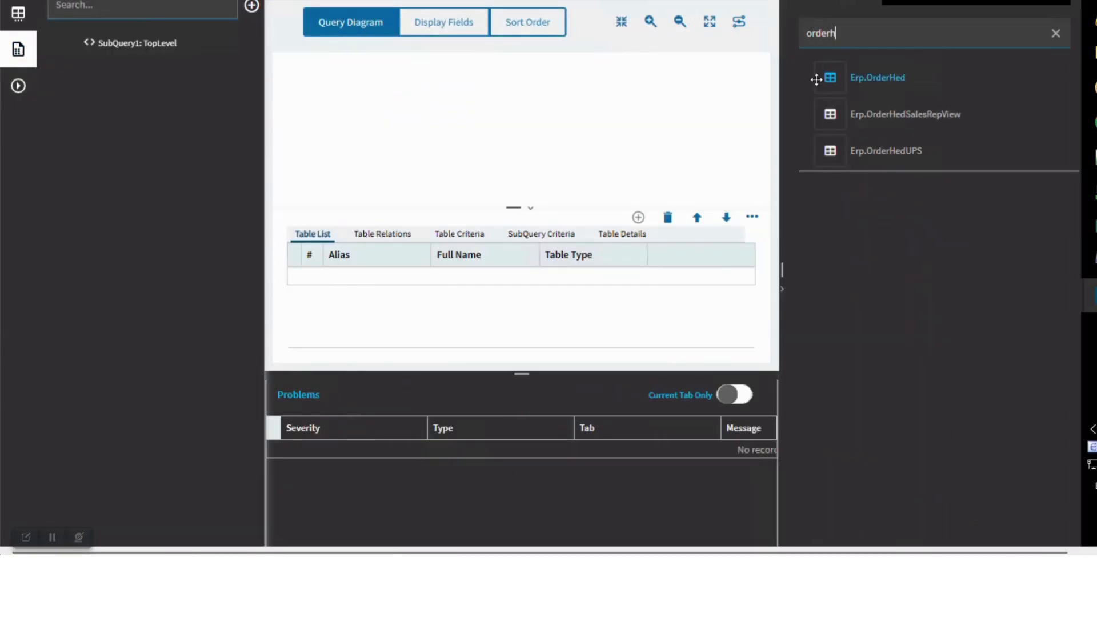
drag(826, 77, 440, 94)
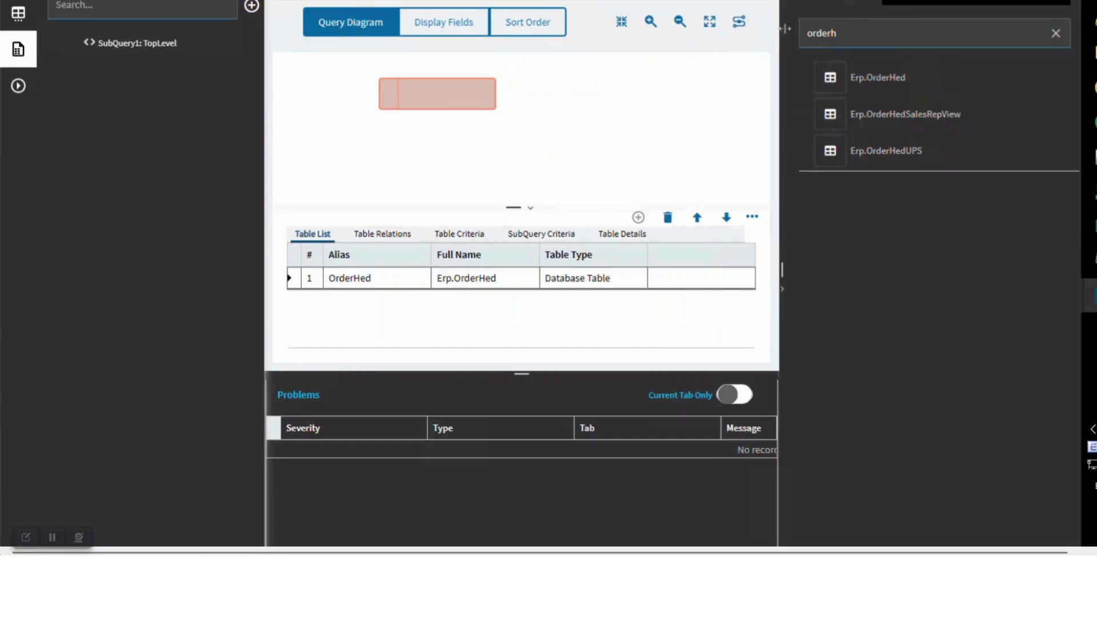
double_click(852, 45)
text(customer)
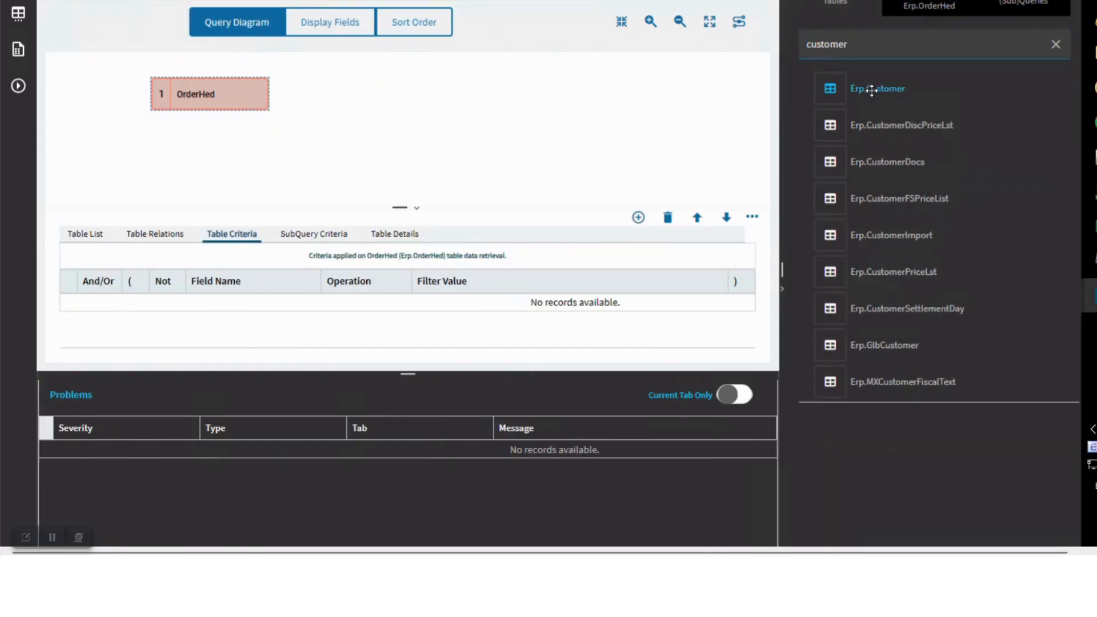
drag(844, 87, 369, 117)
click(342, 27)
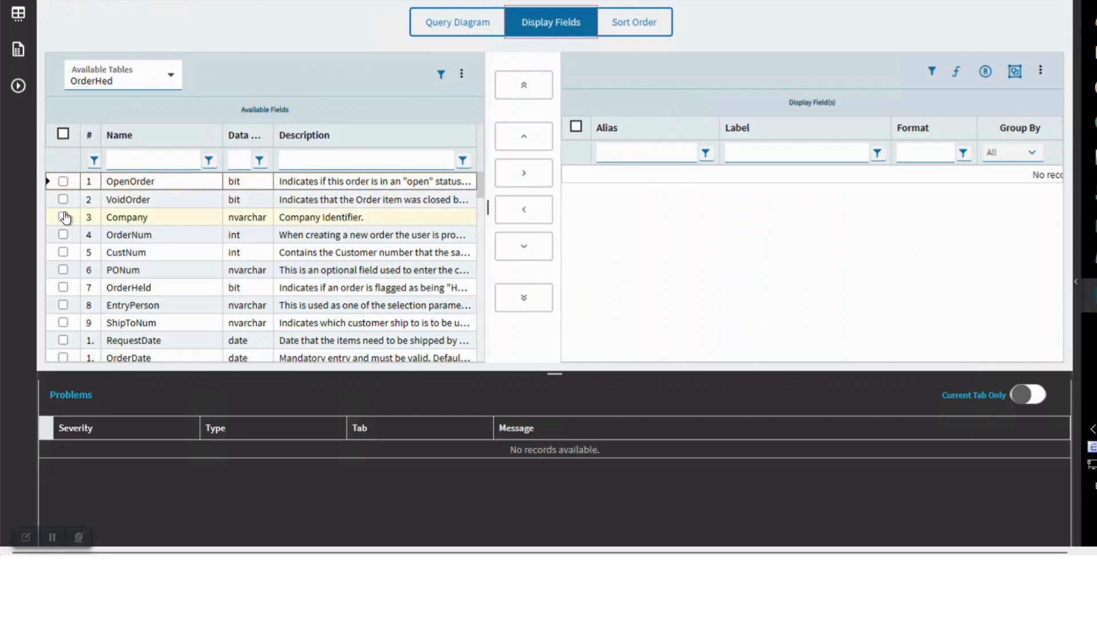
click(63, 181)
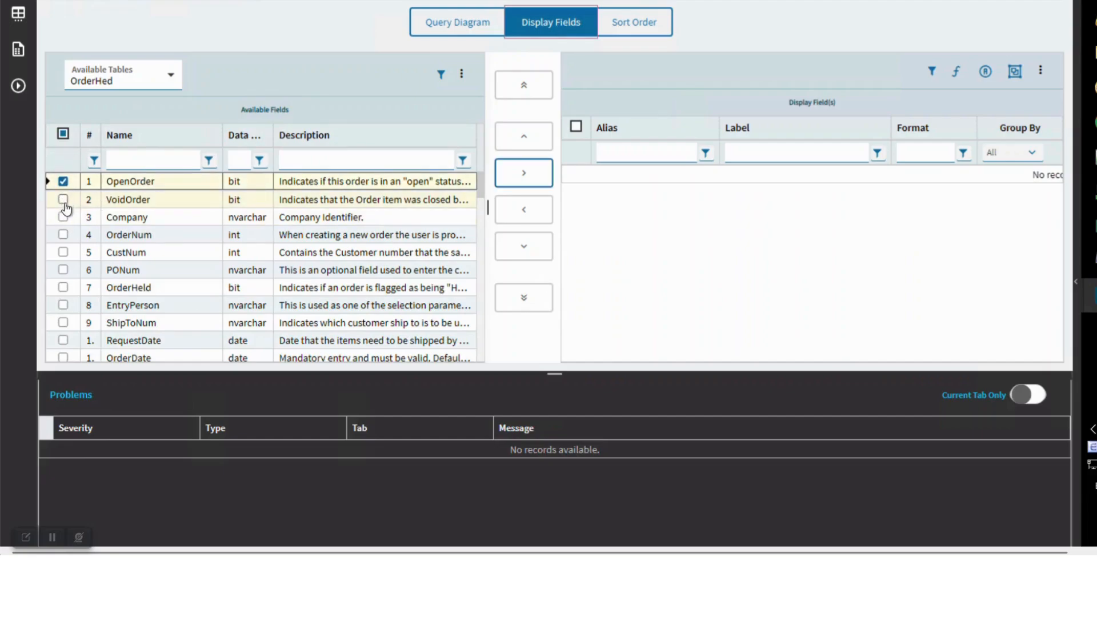
click(62, 199)
click(63, 216)
click(63, 234)
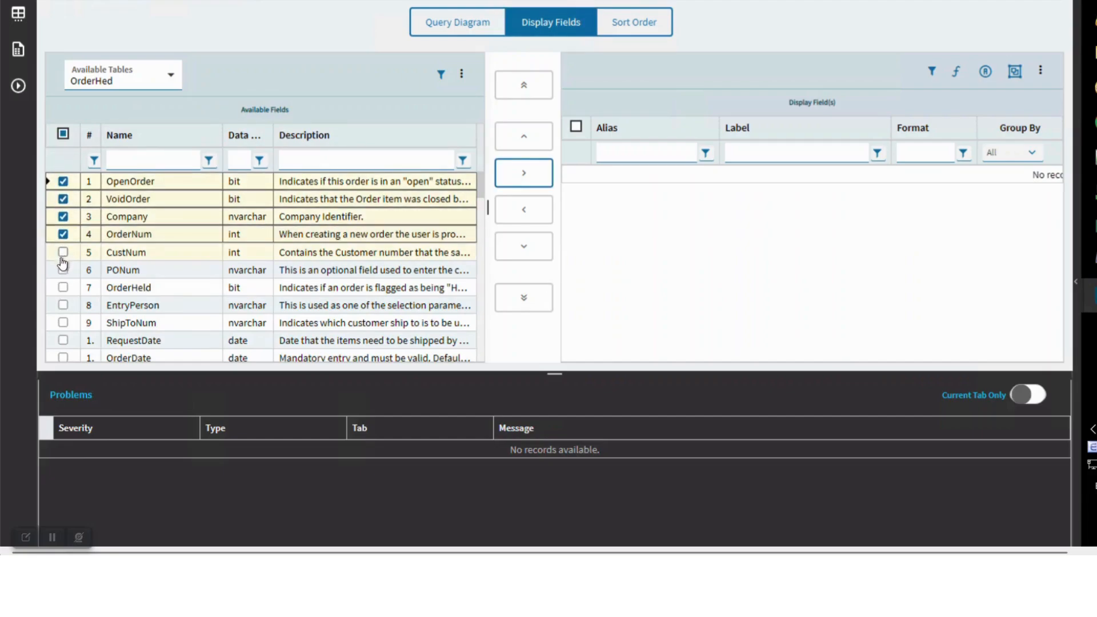
click(60, 270)
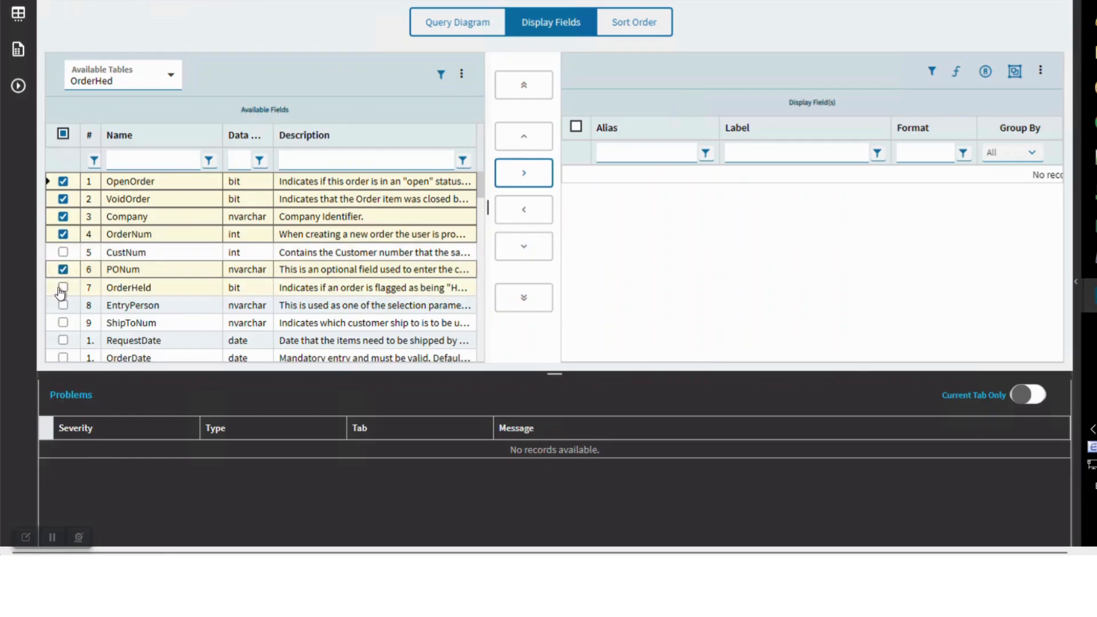
click(63, 287)
click(63, 305)
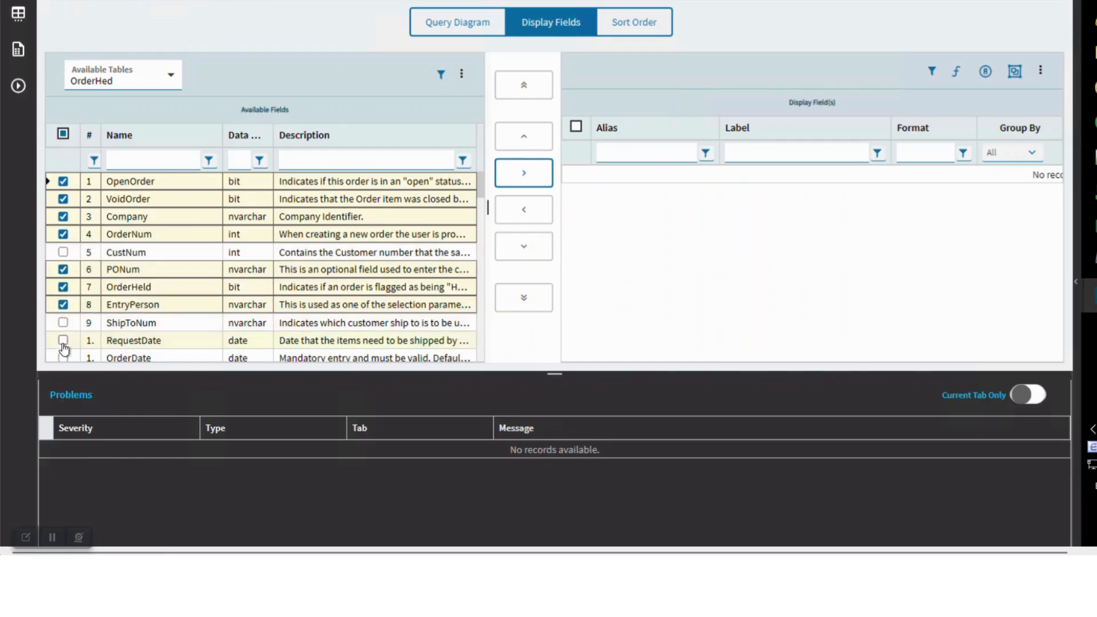
click(63, 341)
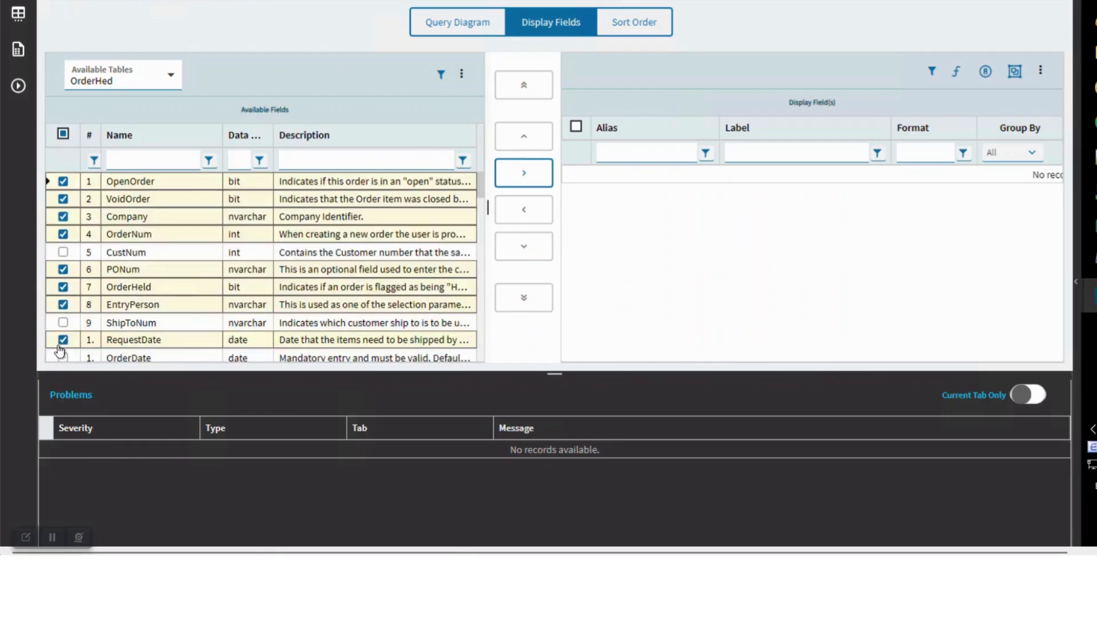
- Add OrderHed's OrderDate, RequestDate, EntryPerson, OrderHeld, PONum, CustNum, OrderNum, Company, VoidOrder and OpenOrder to the display fields, in that order
click(63, 358)
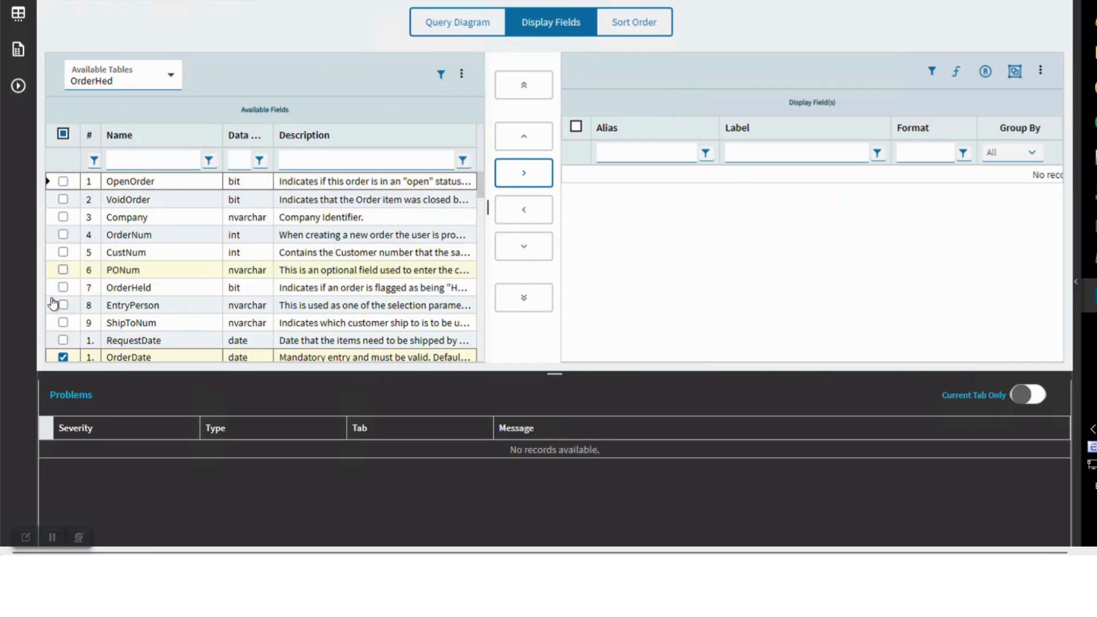
click(63, 341)
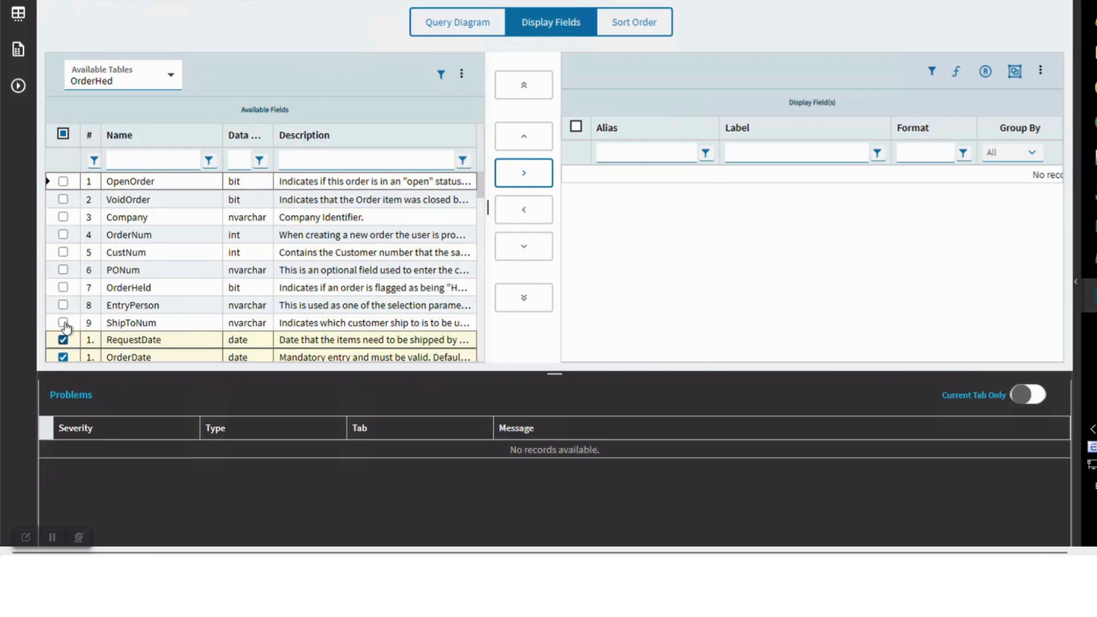
click(63, 305)
click(63, 288)
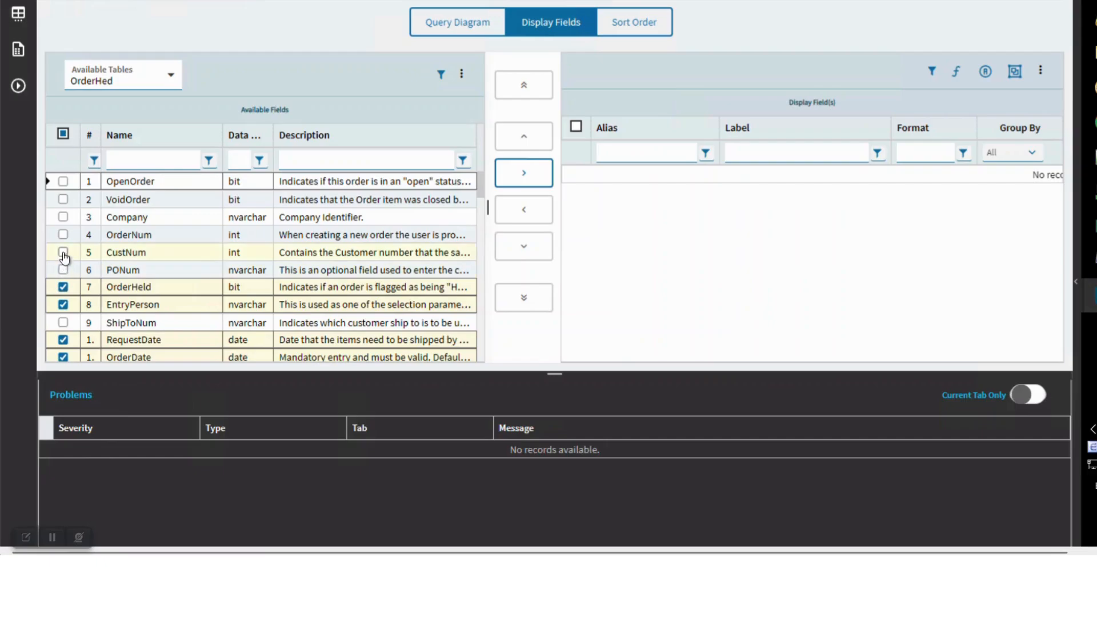
click(63, 270)
click(63, 253)
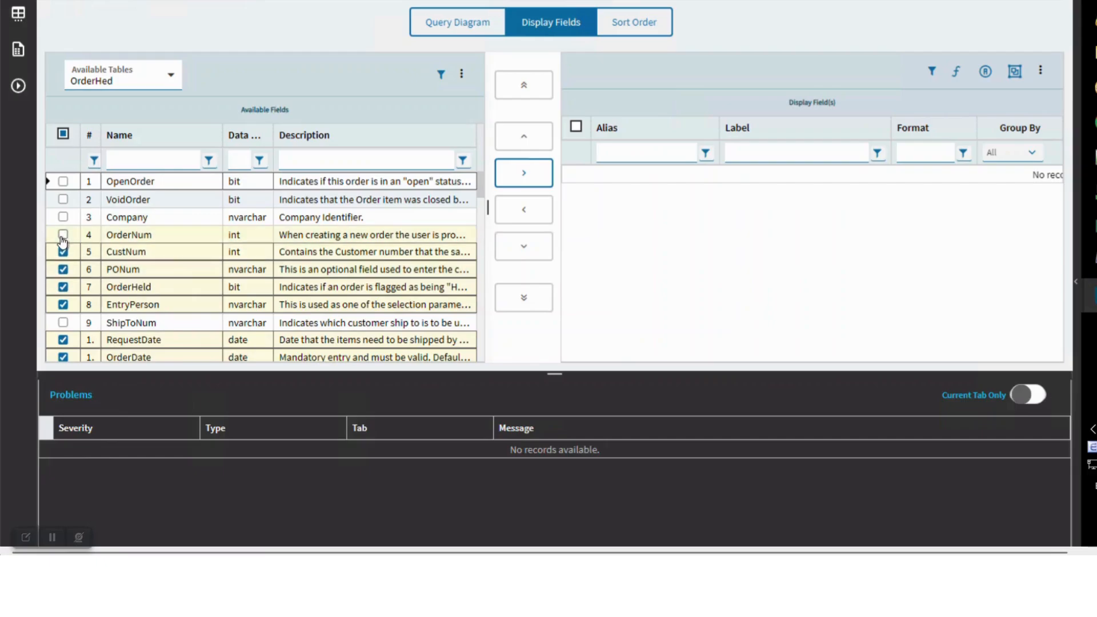
click(63, 235)
click(63, 218)
click(63, 200)
click(62, 182)
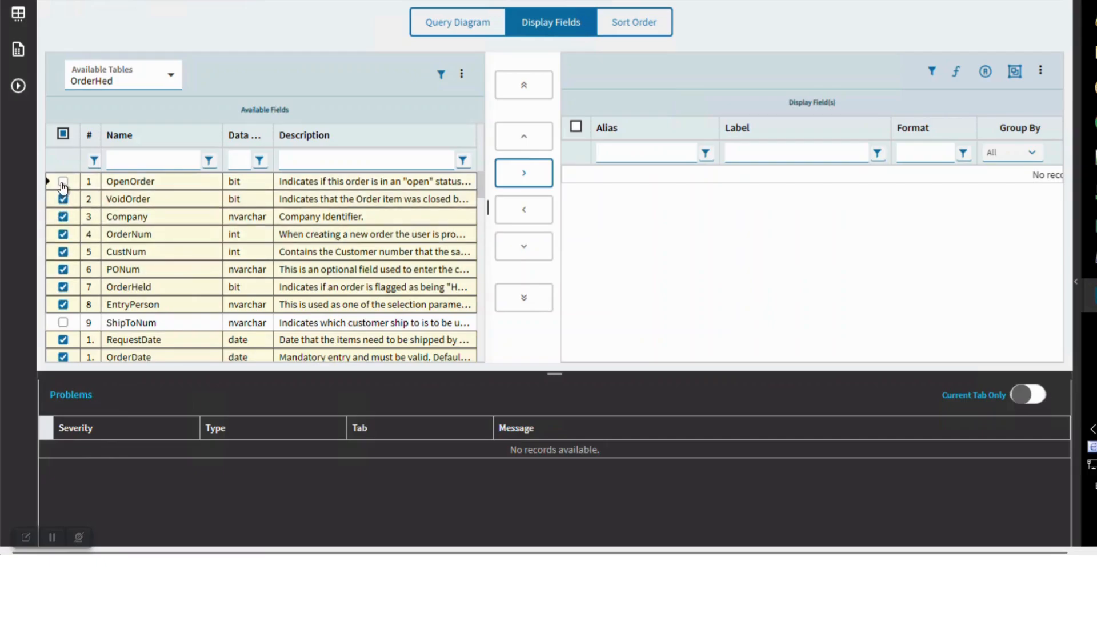
click(524, 175)
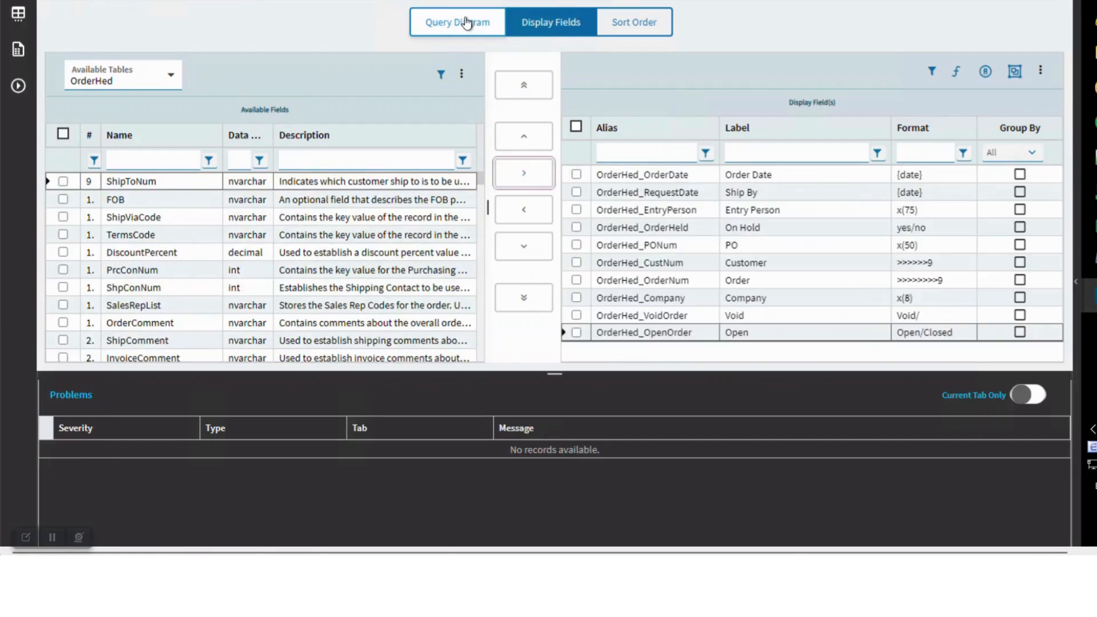
- Add a table criterion to OrderHed in the query diagram: OpenOrder = specified constant with value 1
click(460, 24)
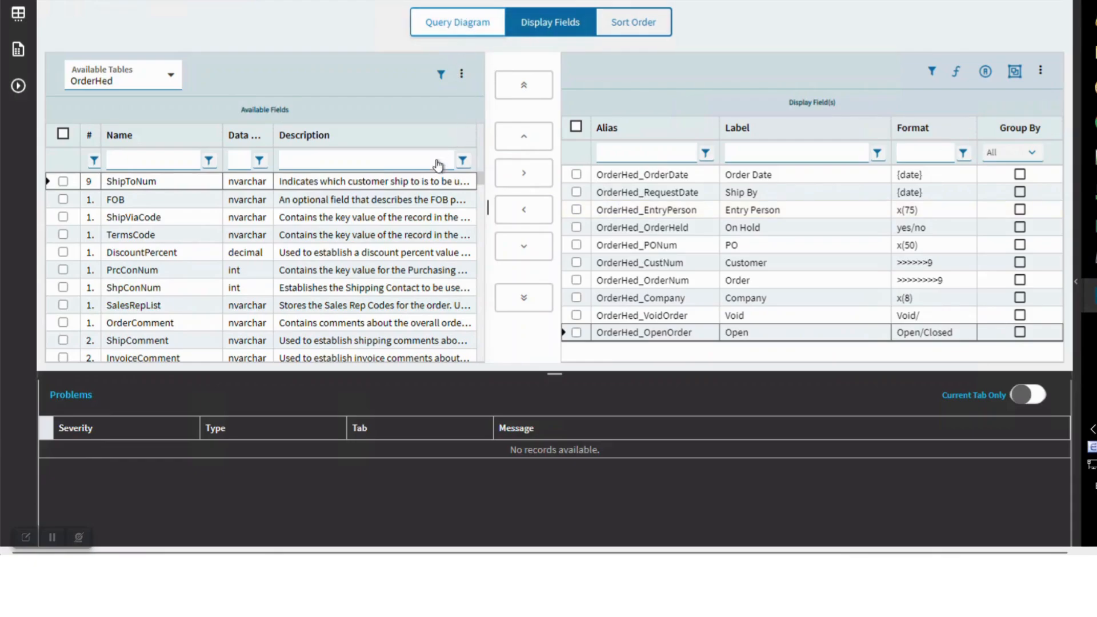
click(263, 98)
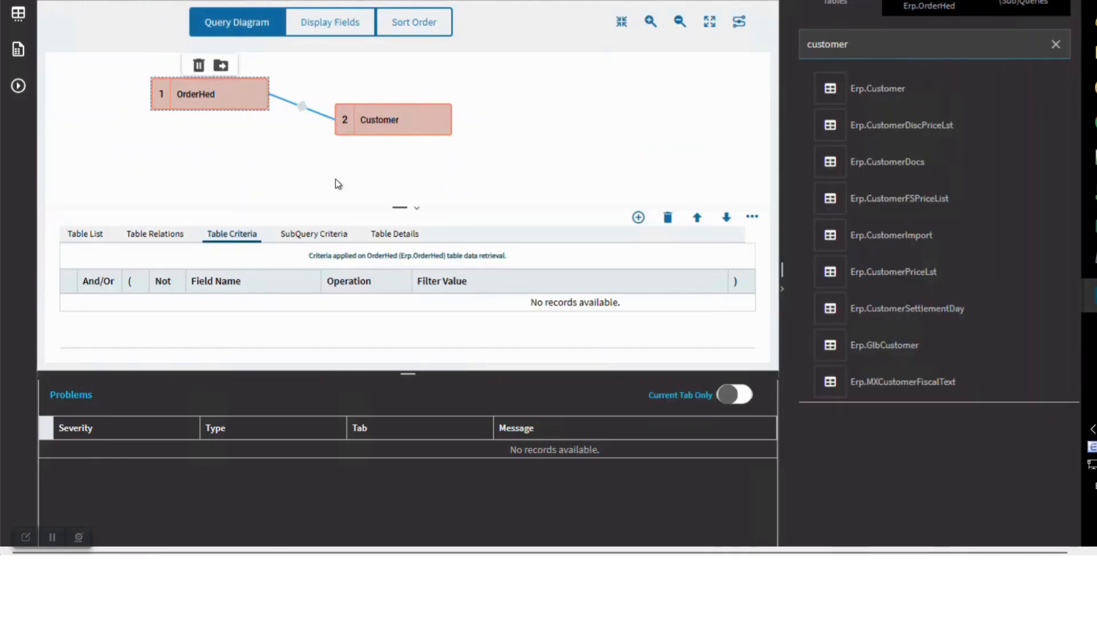
click(638, 217)
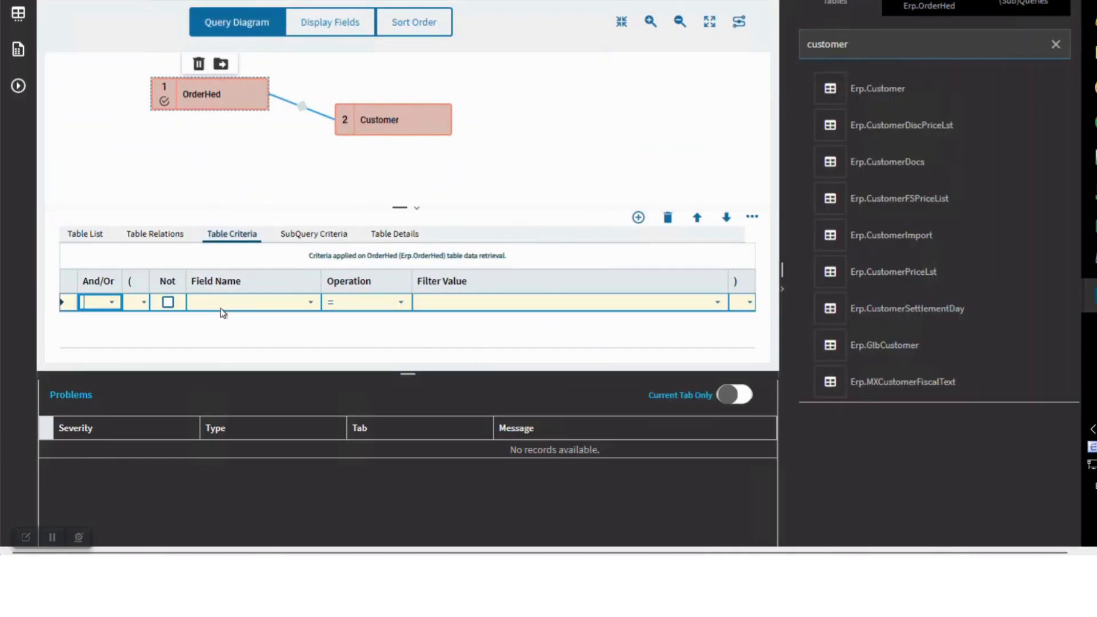
click(313, 304)
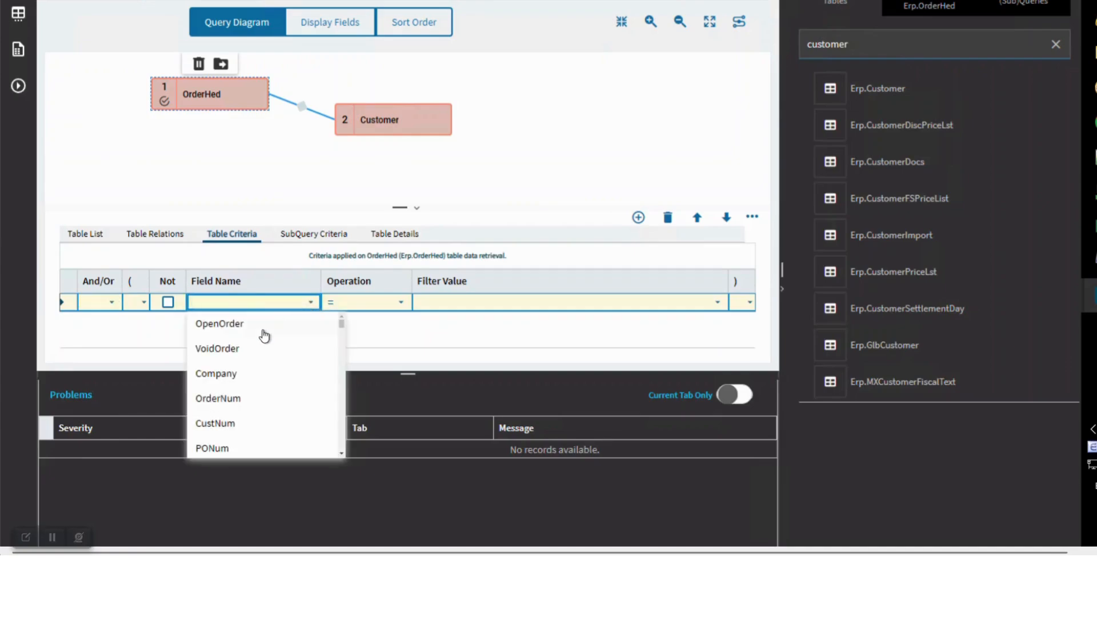
click(246, 332)
click(460, 307)
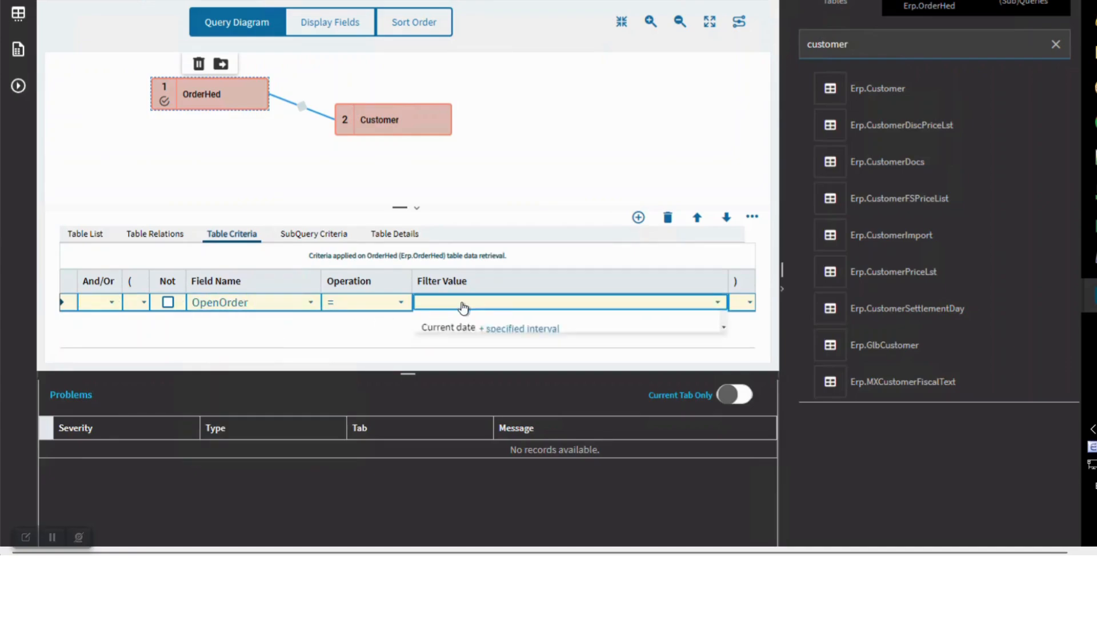
click(455, 307)
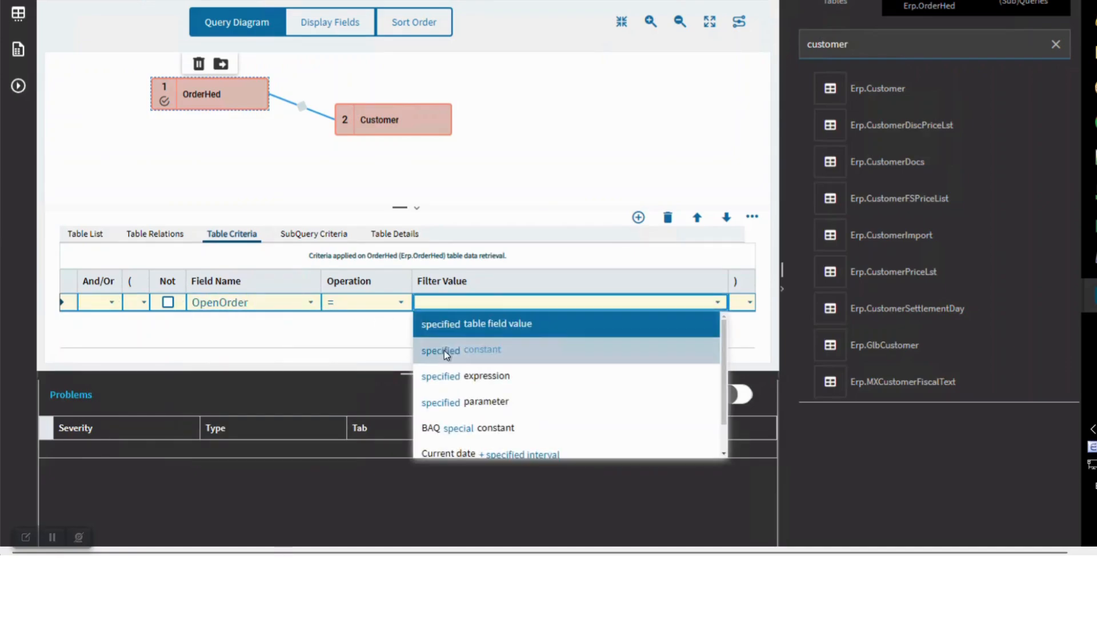
click(445, 351)
click(442, 304)
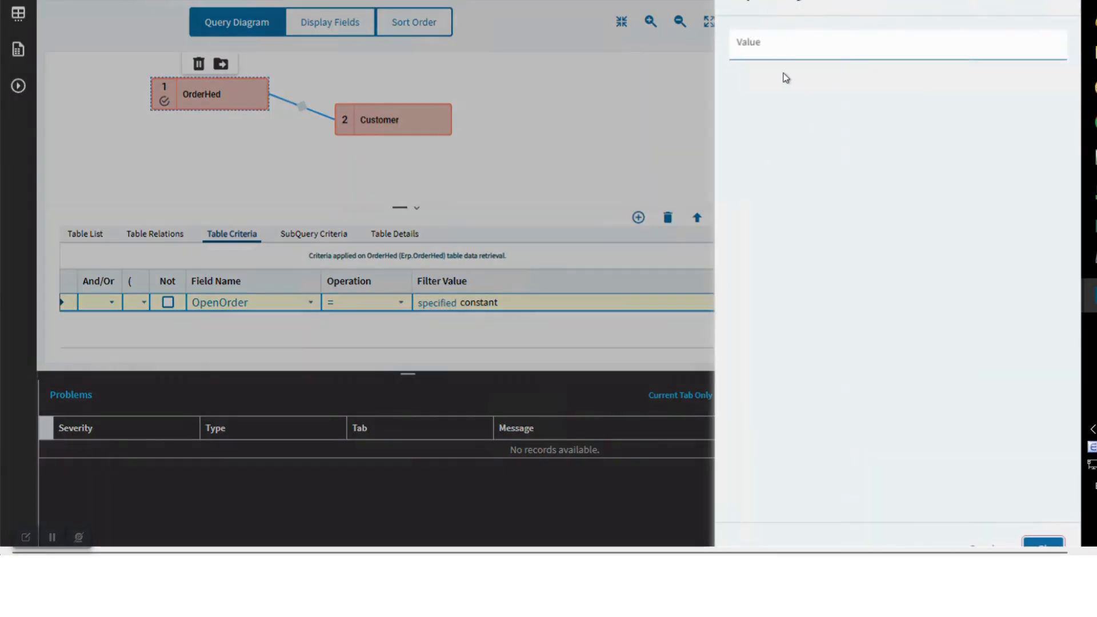
click(784, 49)
text(1)
click(1045, 546)
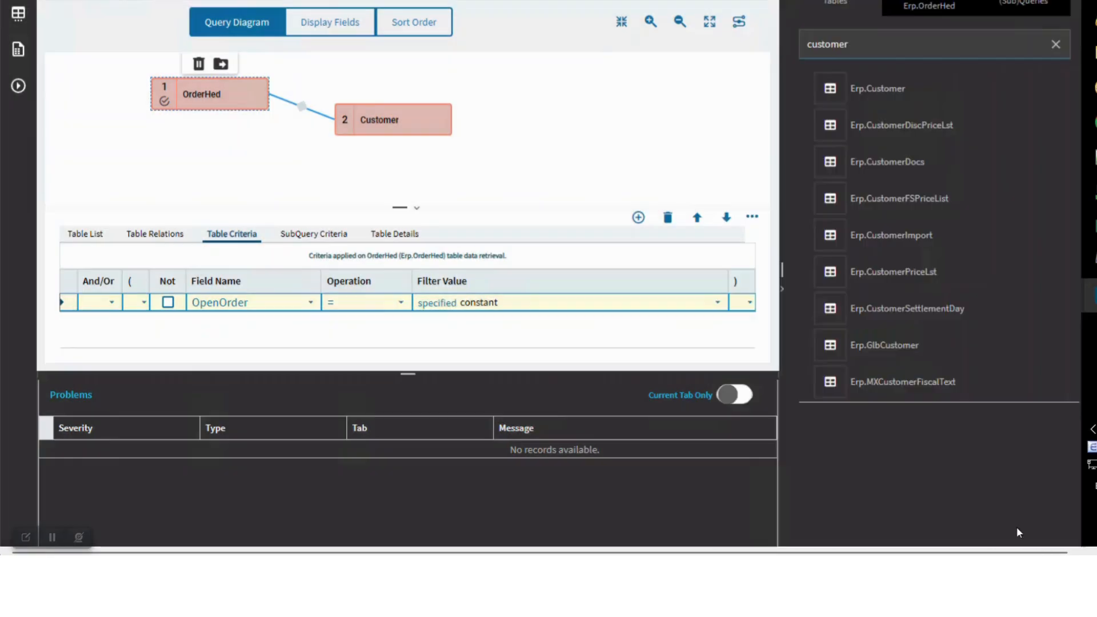
- Add the Customer table's CustID, Name and Company fields to the query's display fields
click(338, 38)
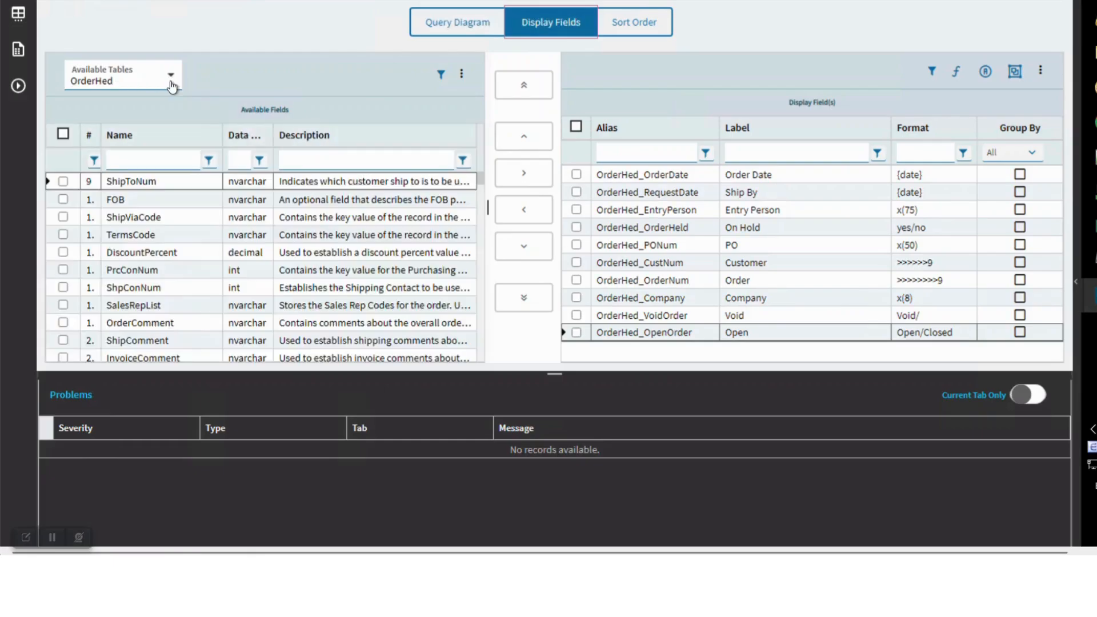
click(171, 75)
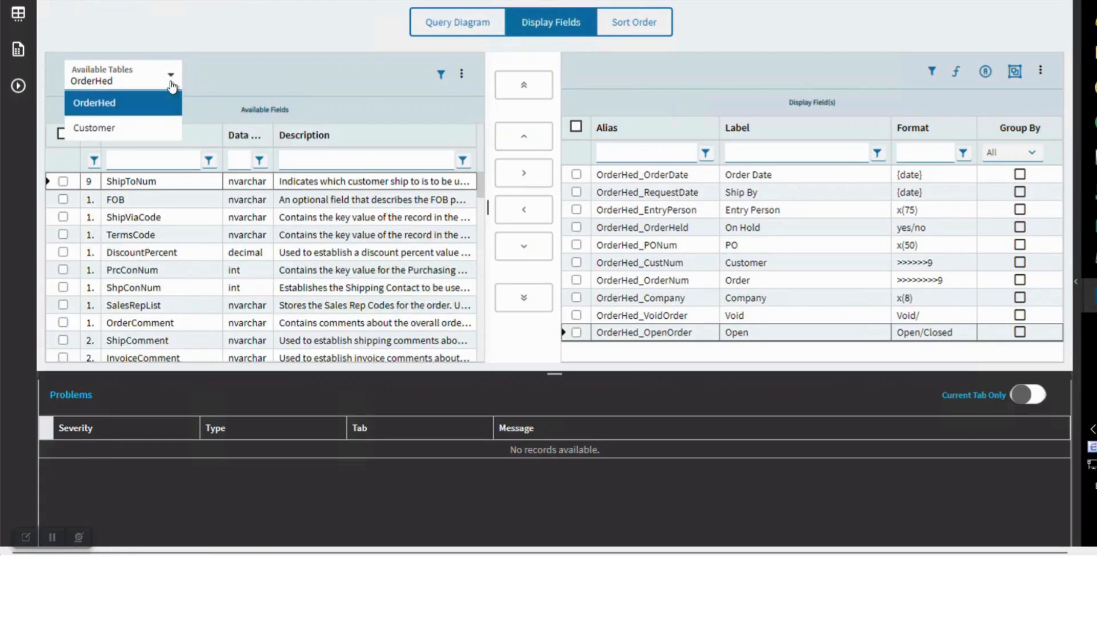
click(118, 129)
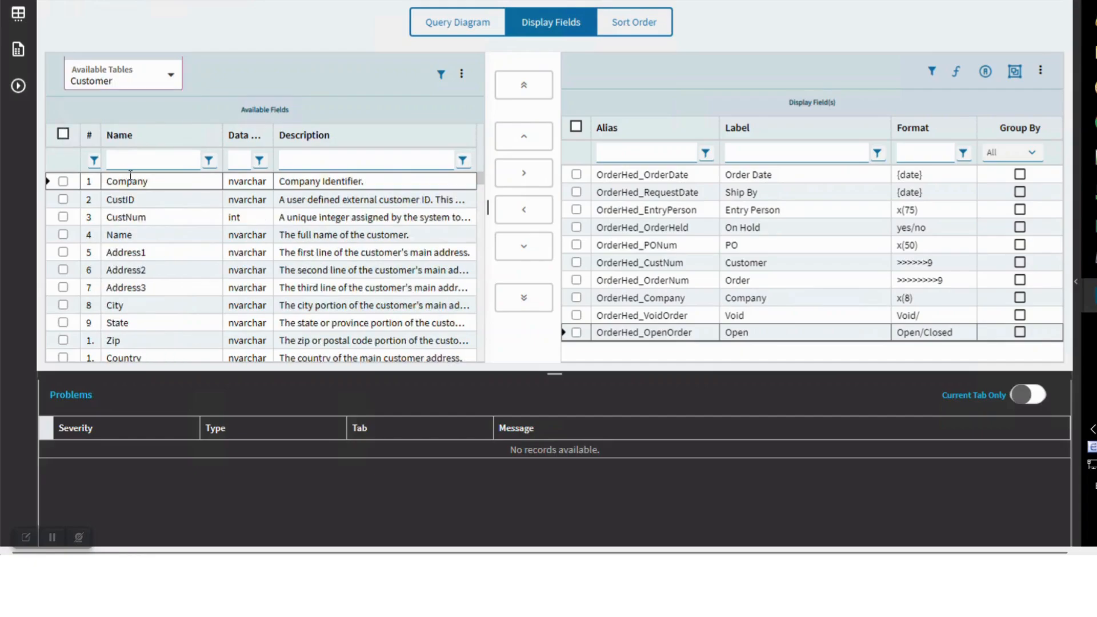
click(63, 199)
click(63, 234)
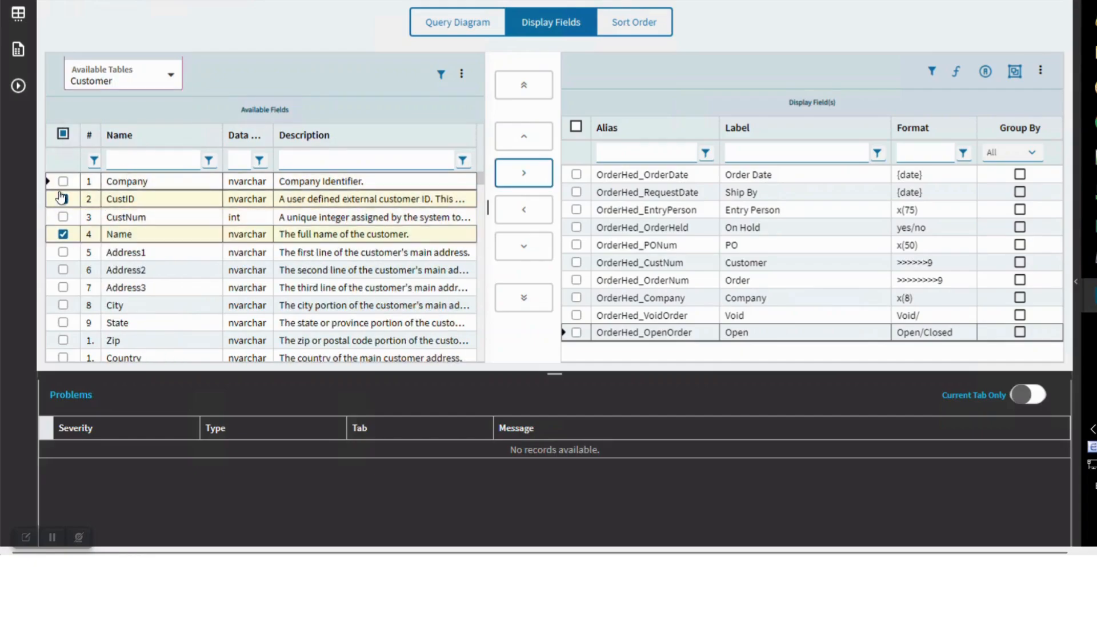
click(63, 181)
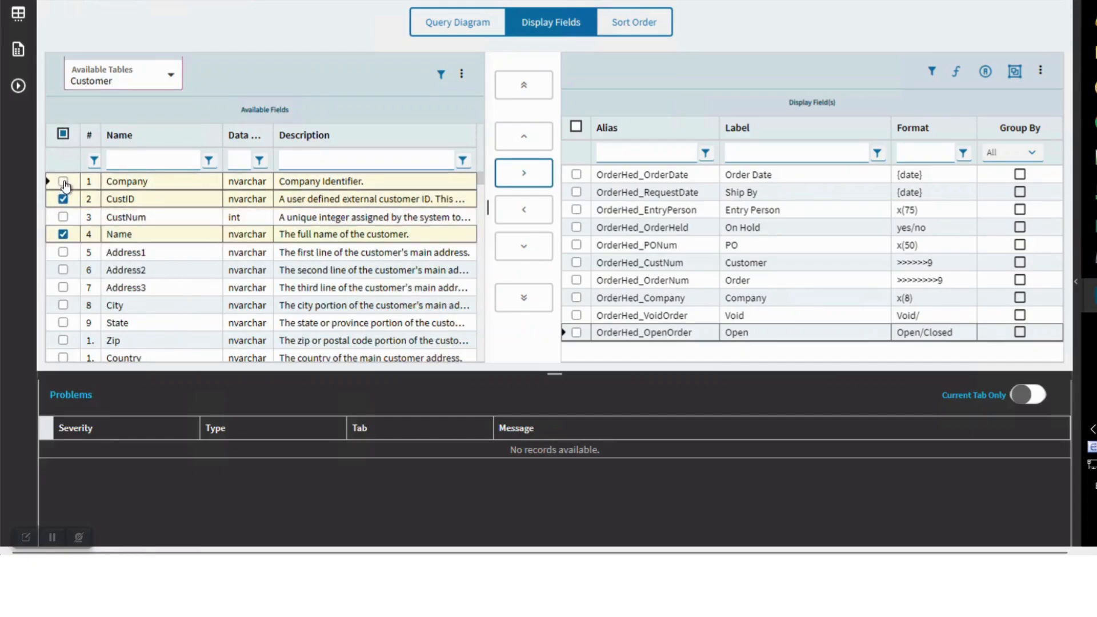
click(523, 173)
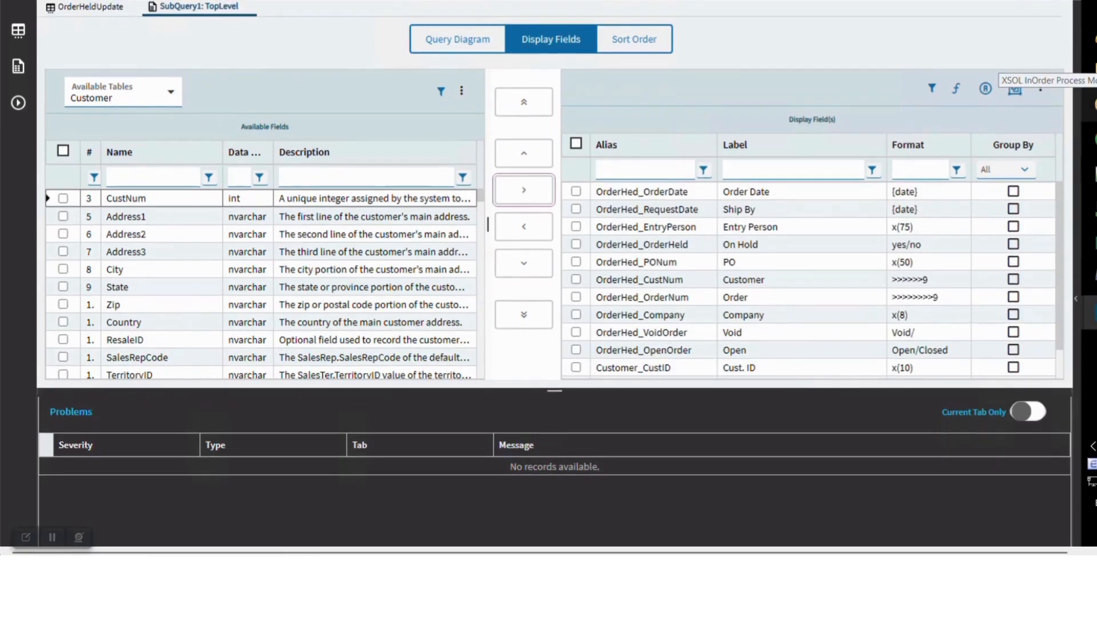
- View the technical details of the error message and dismiss it
mouse_move(1095, 53)
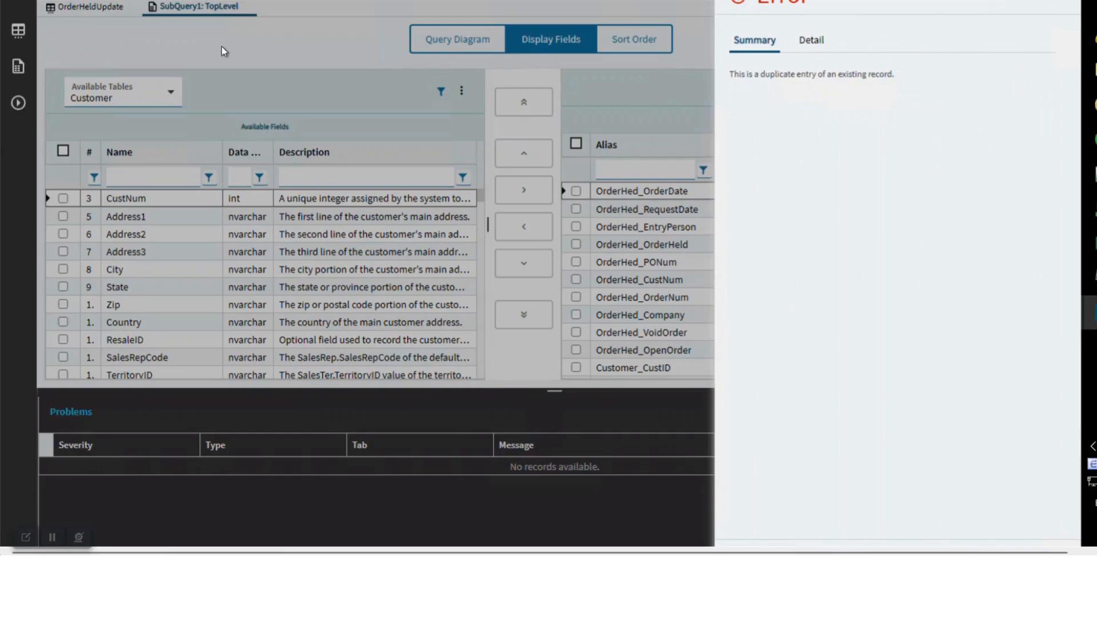
click(578, 4)
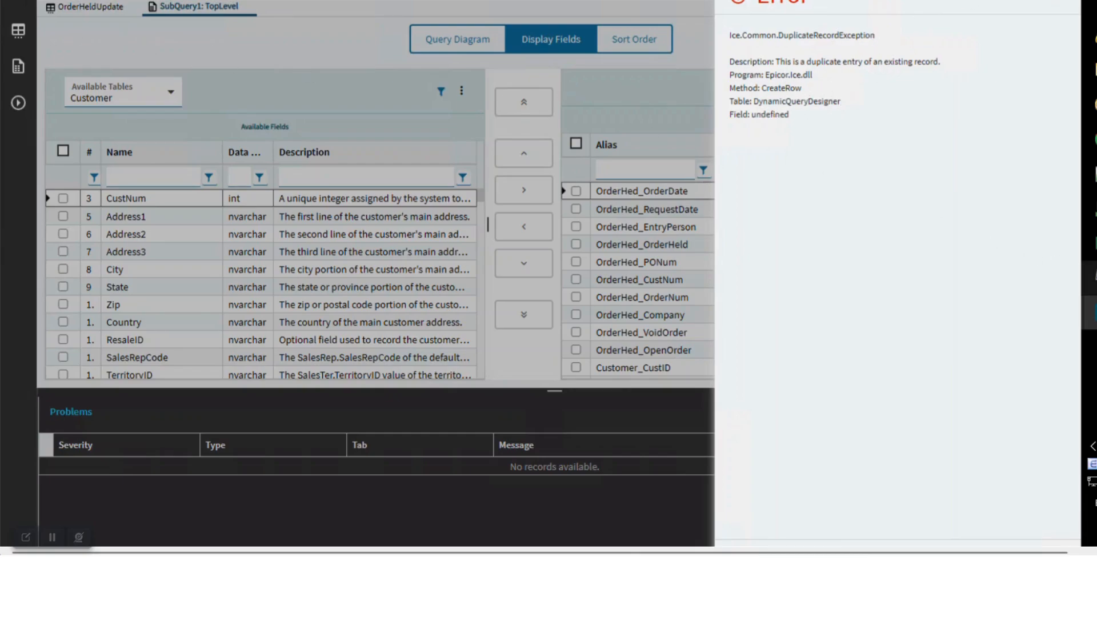
scroll(1023, 252, down, 1)
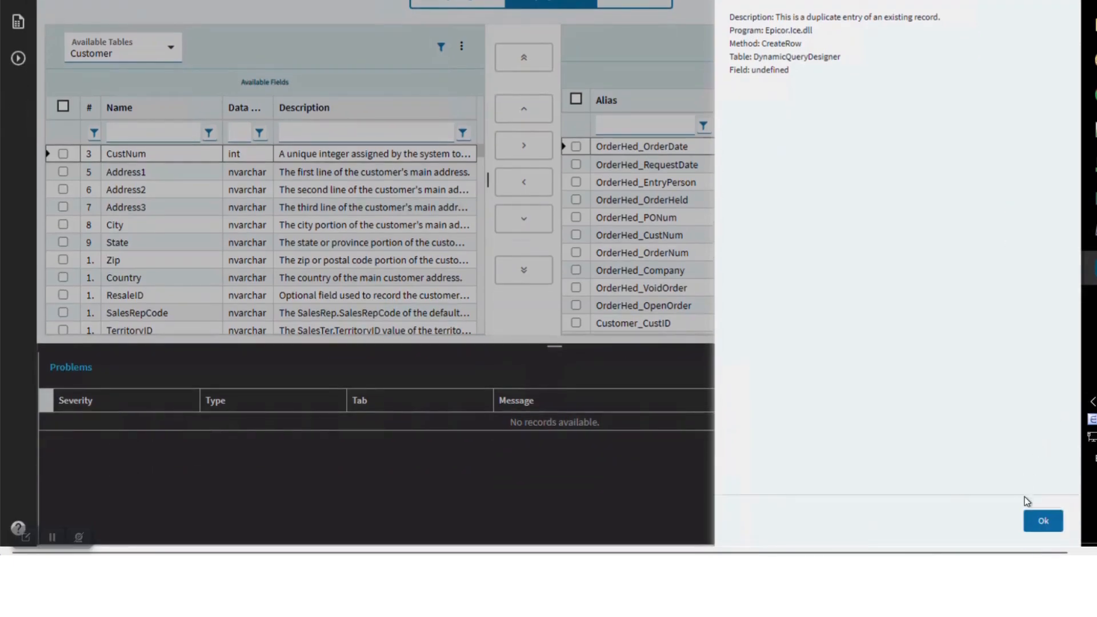
click(1041, 520)
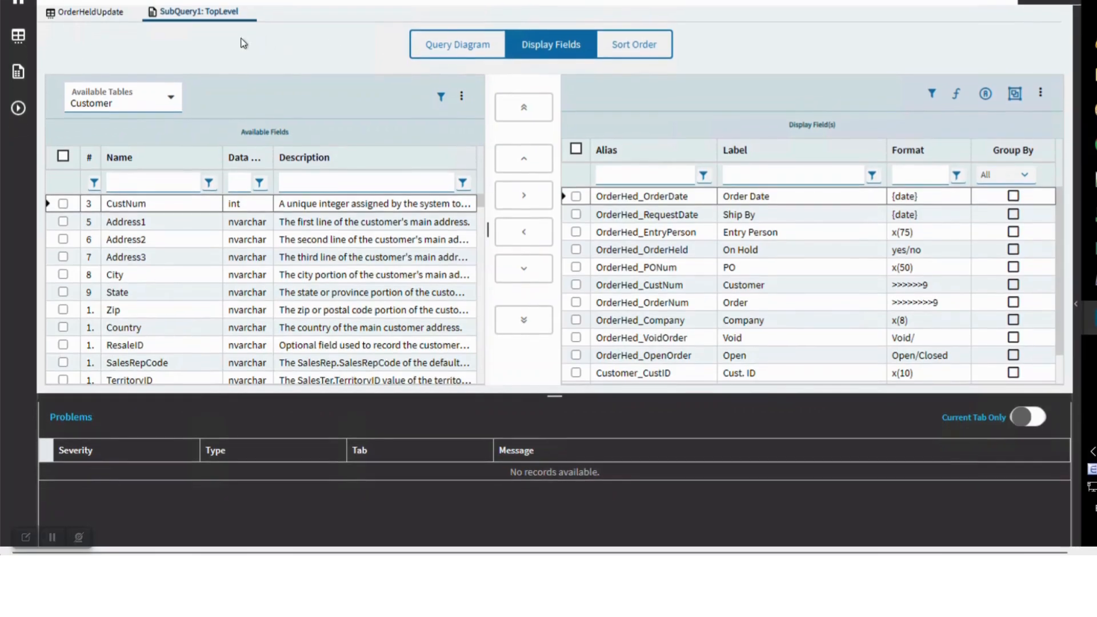
- Change the query's ID and description to OrderHeldUpdate1 and save the query
click(90, 12)
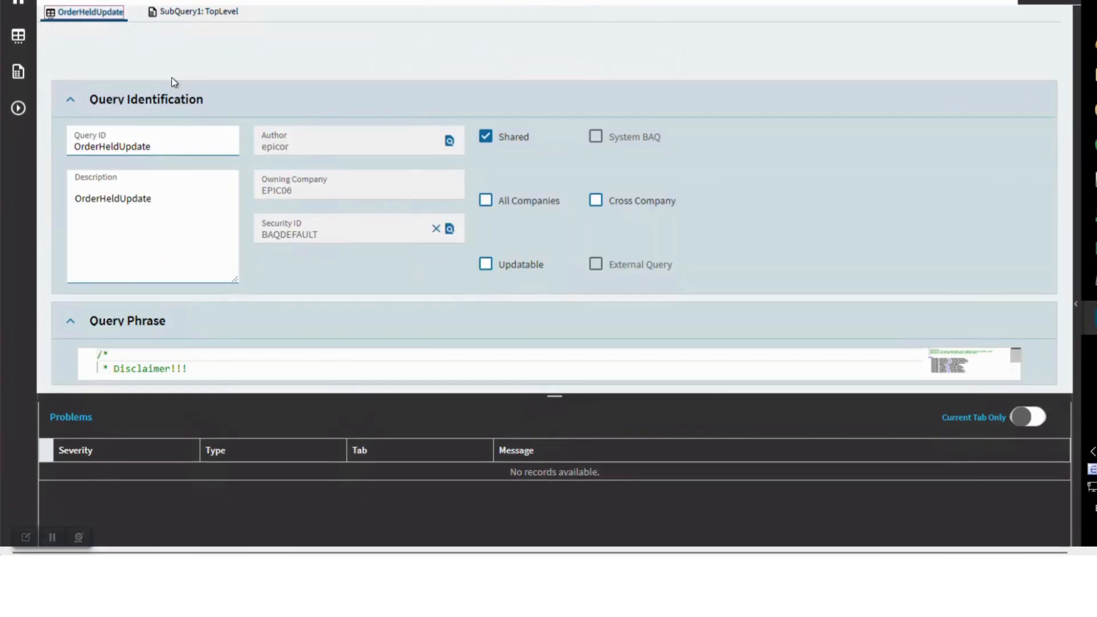
click(165, 149)
text(1)
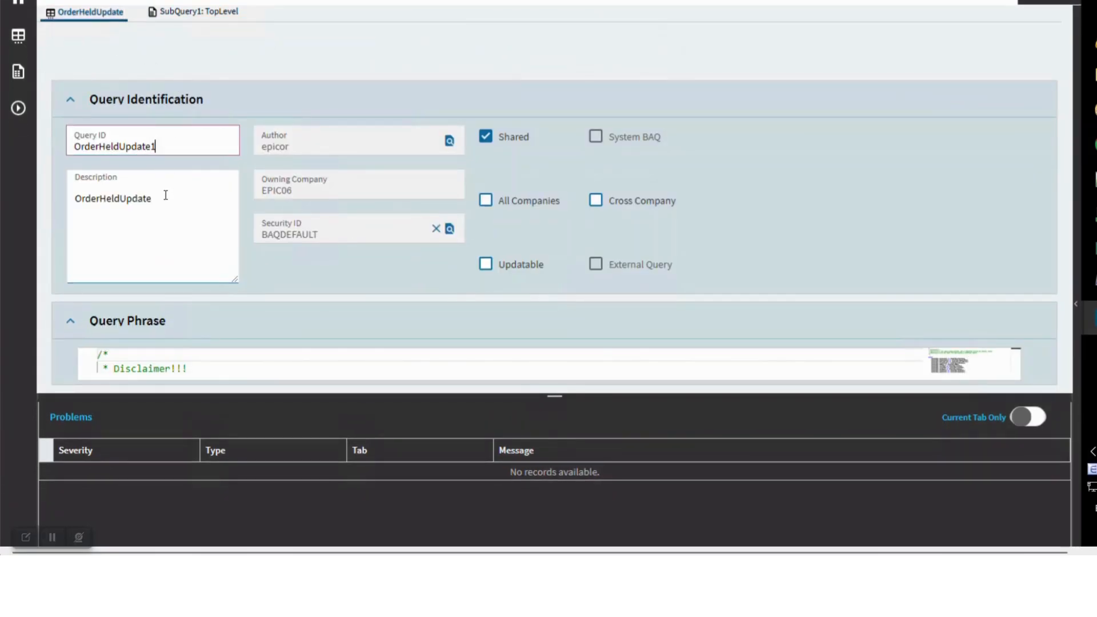
click(165, 194)
click(1040, 1)
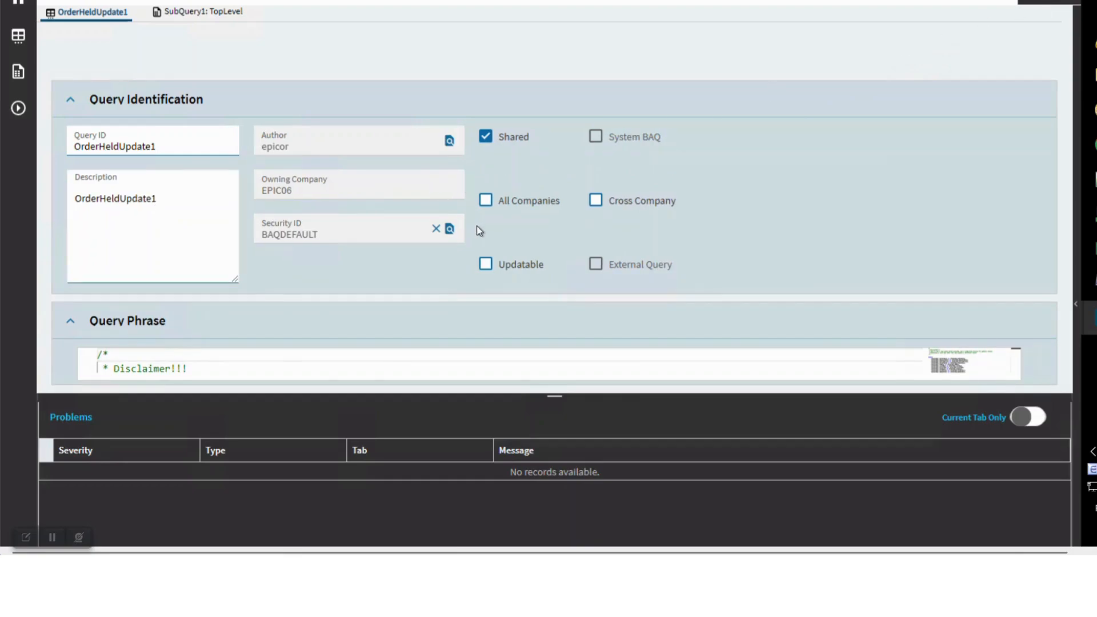
- Make the query updatable, mark the OrderHed_OrderHeld column as updatable, and try to save
click(486, 266)
click(18, 108)
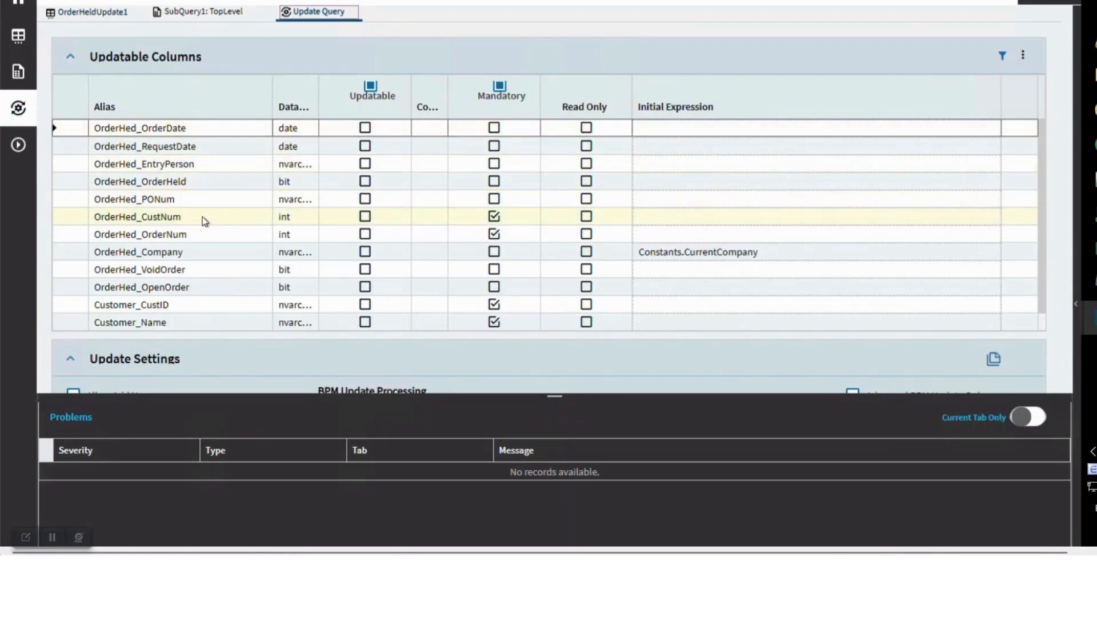
click(365, 182)
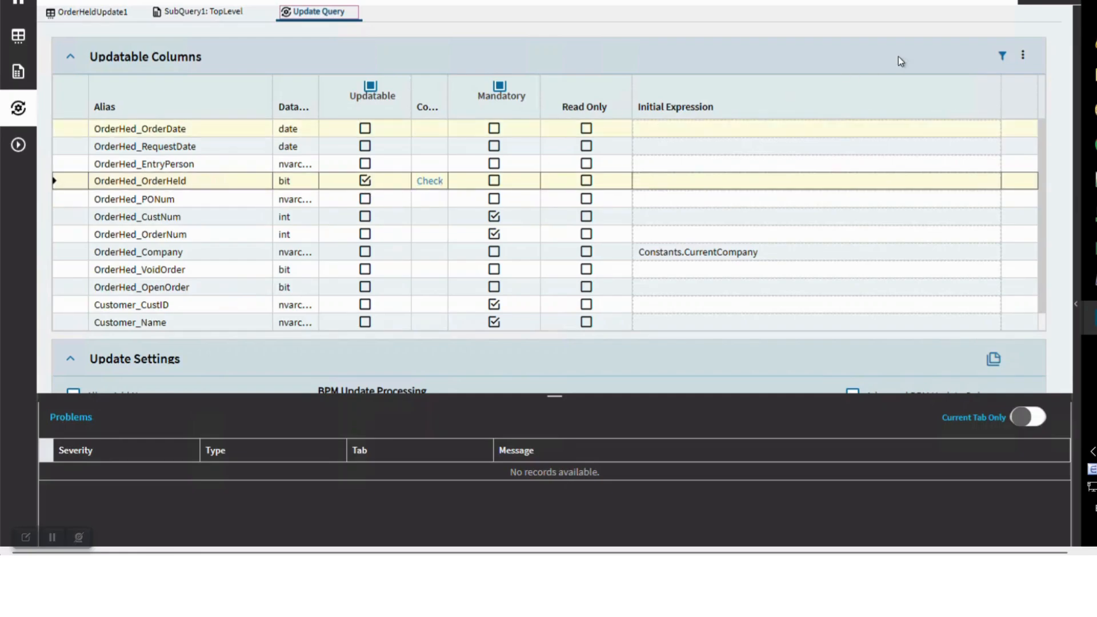
click(1046, 2)
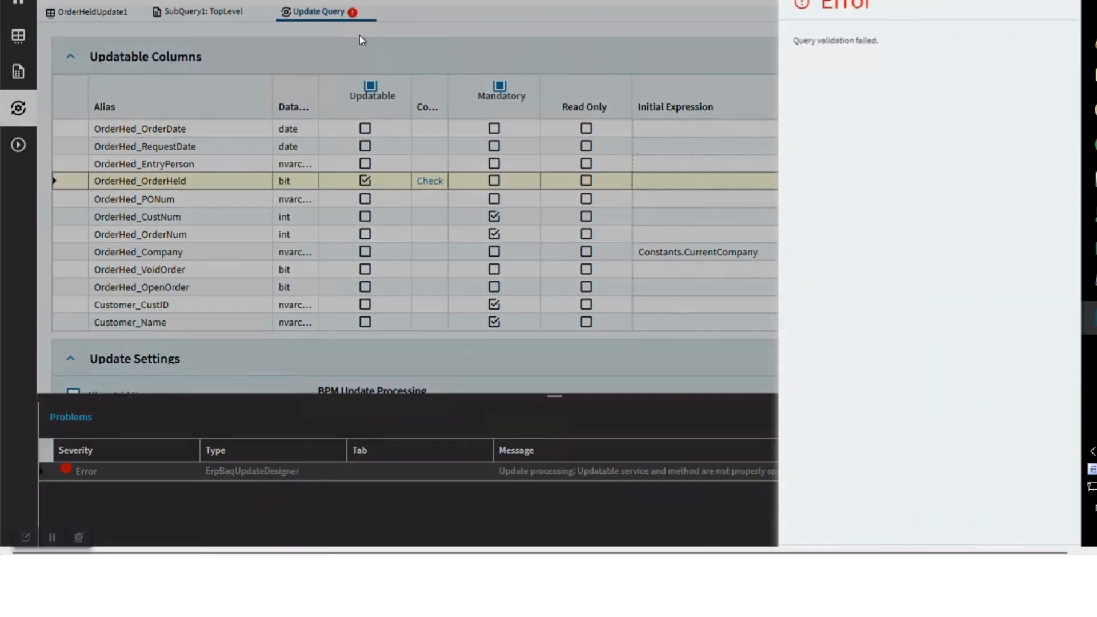
- Dismiss the validation error and review the editor configuration of the OrderHed_OrderHeld column without changing it
drag(757, 40, 808, 40)
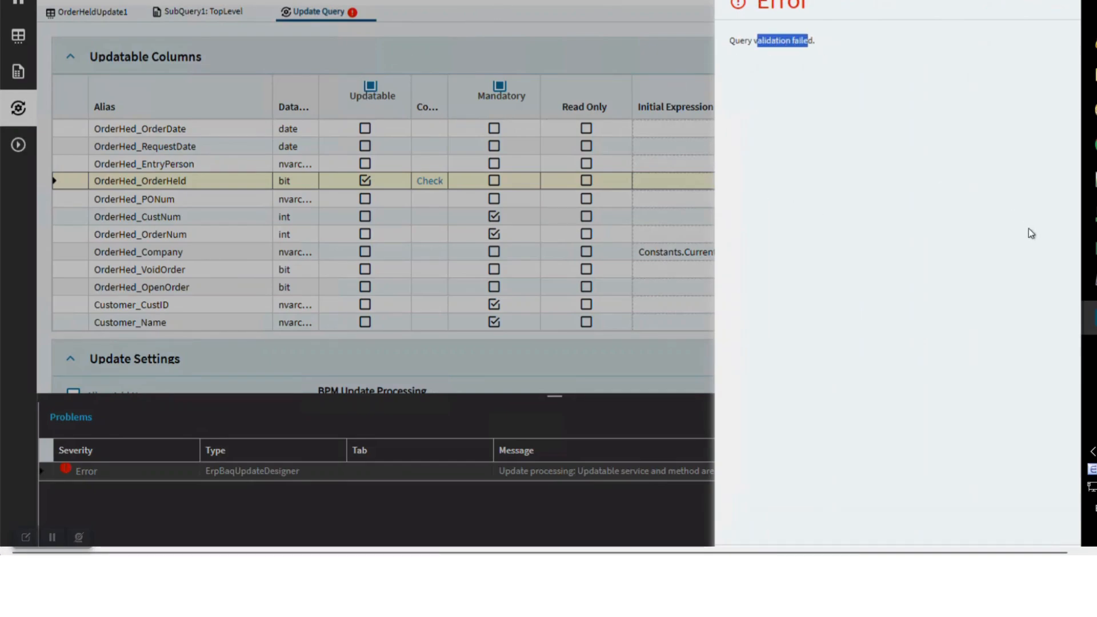
scroll(549, 275, down, 1)
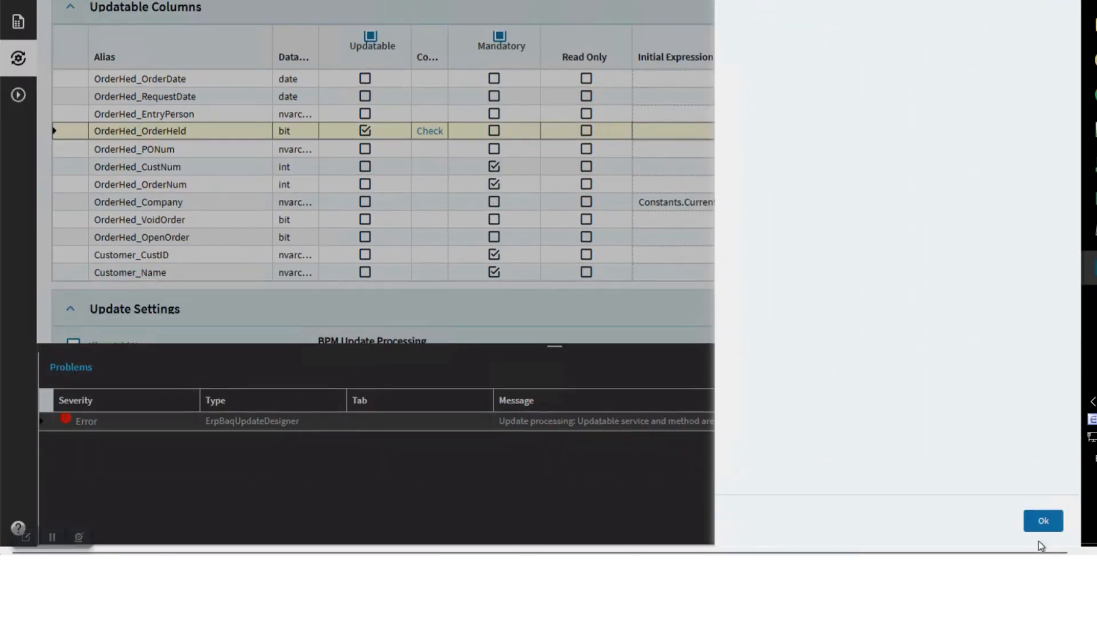
click(1041, 520)
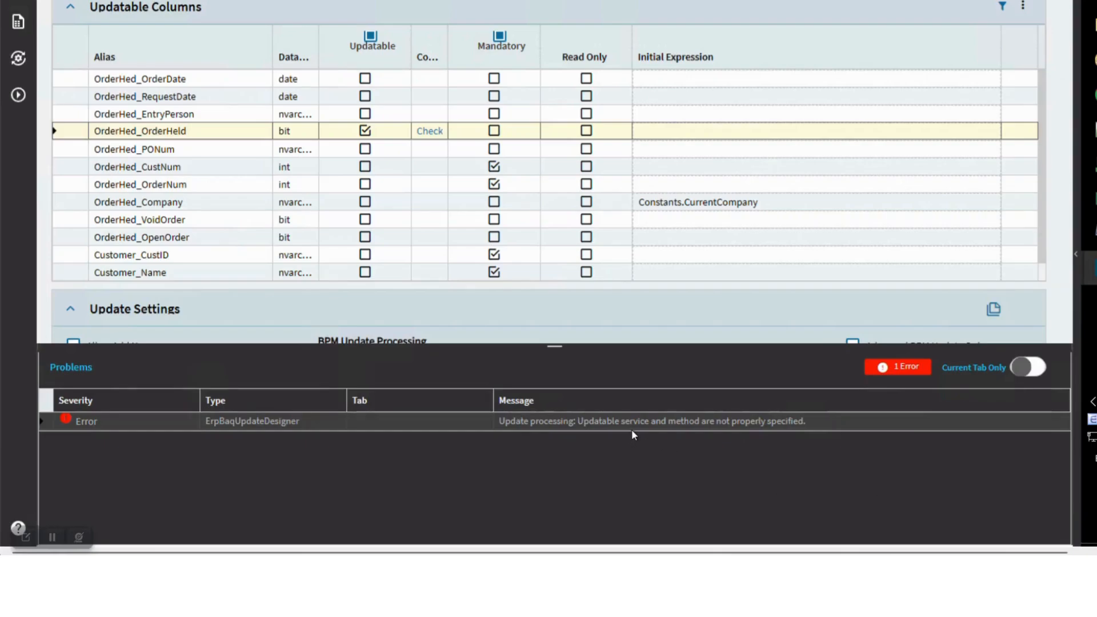
click(430, 132)
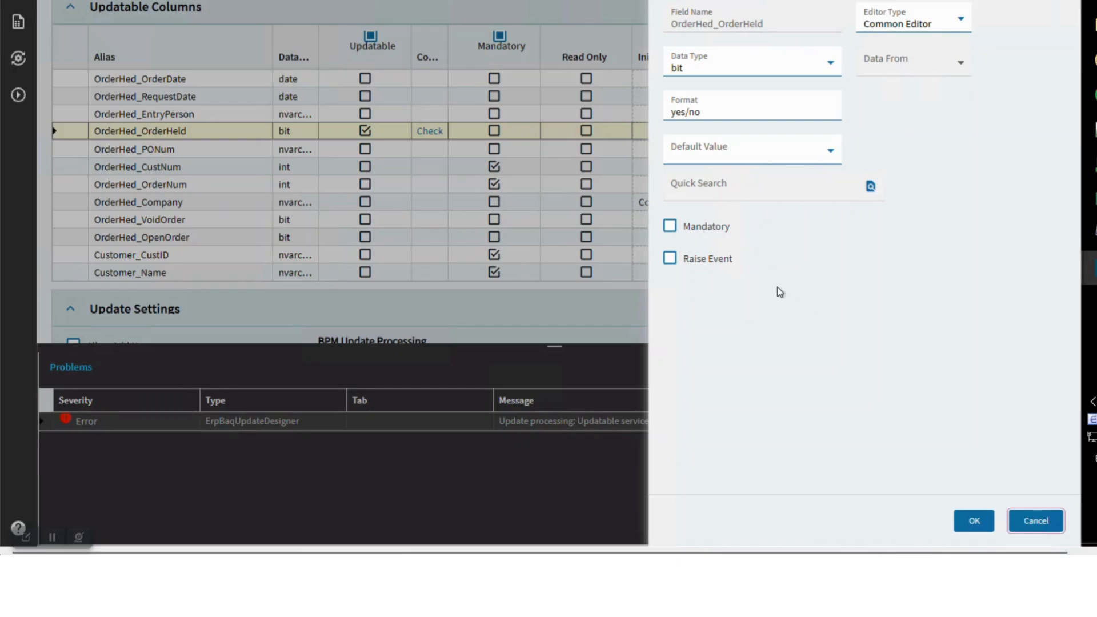
click(1036, 522)
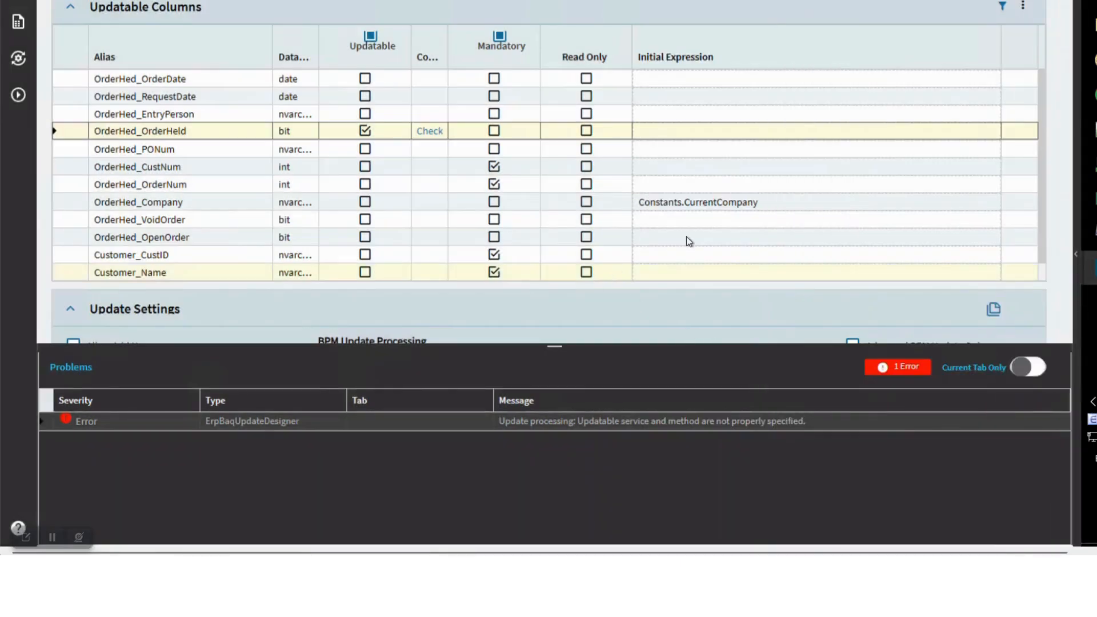
- Select Erp.SalesOrder as the service for BPM update processing and save the query
scroll(1063, 235, down, 3)
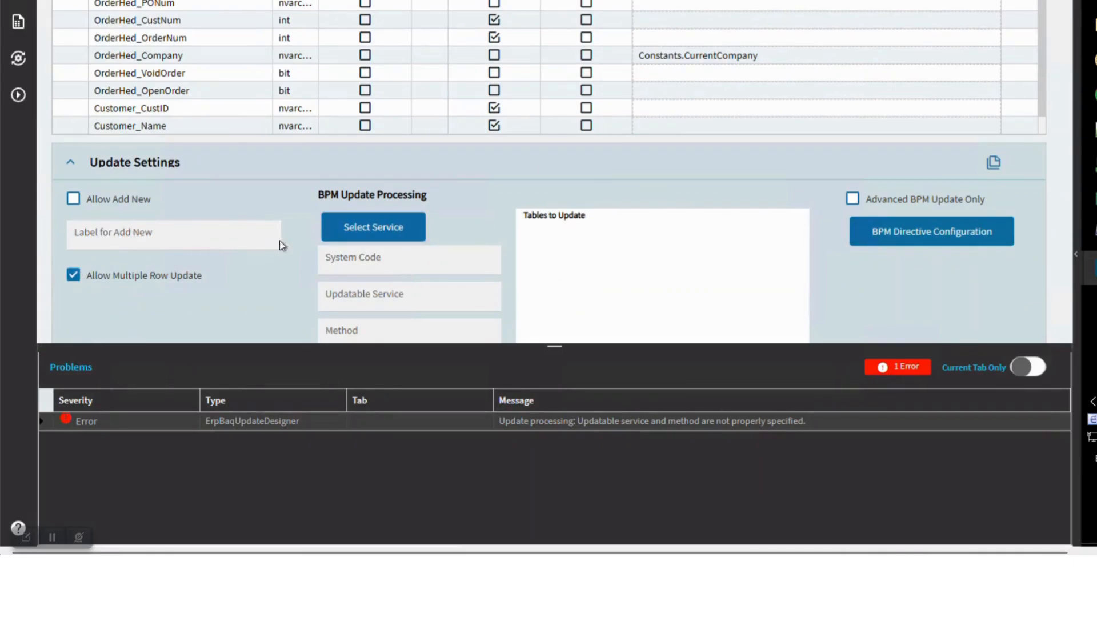
click(387, 237)
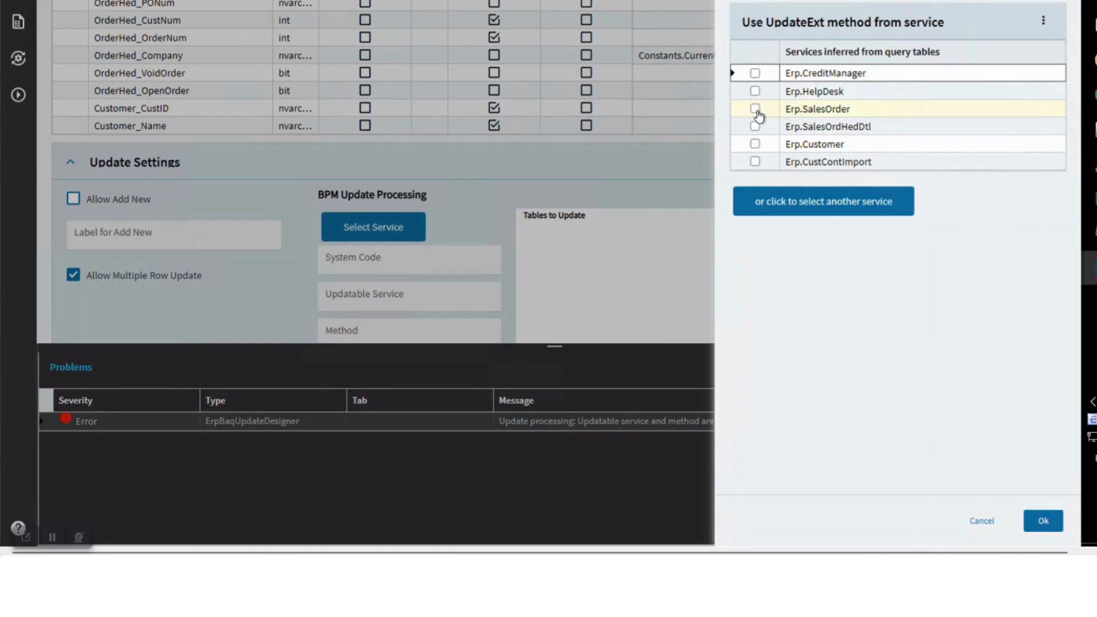
click(756, 110)
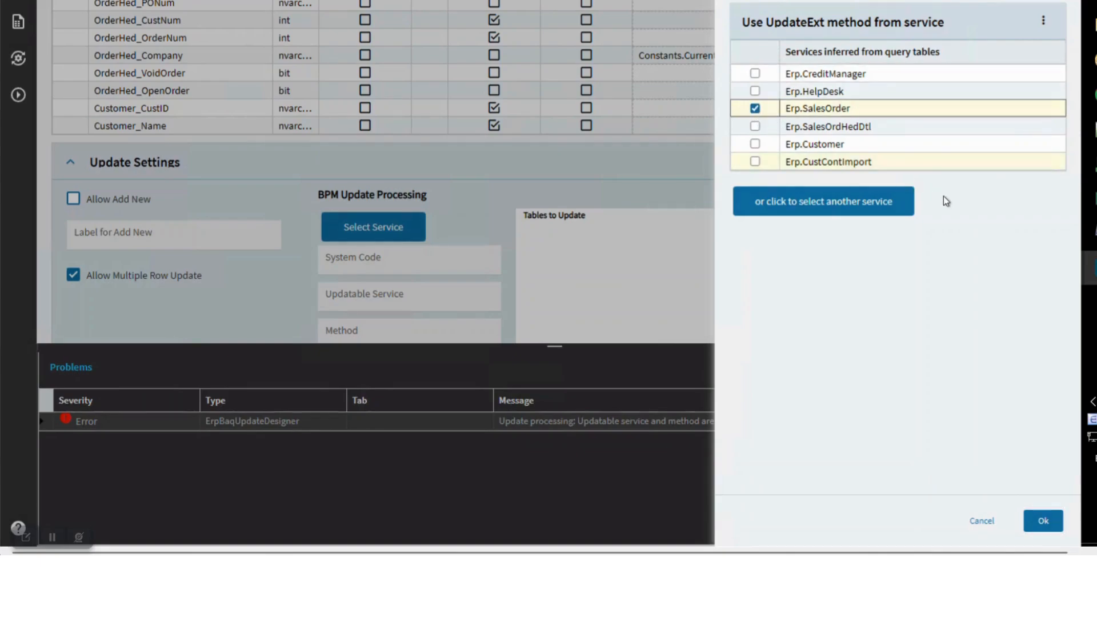
click(1043, 523)
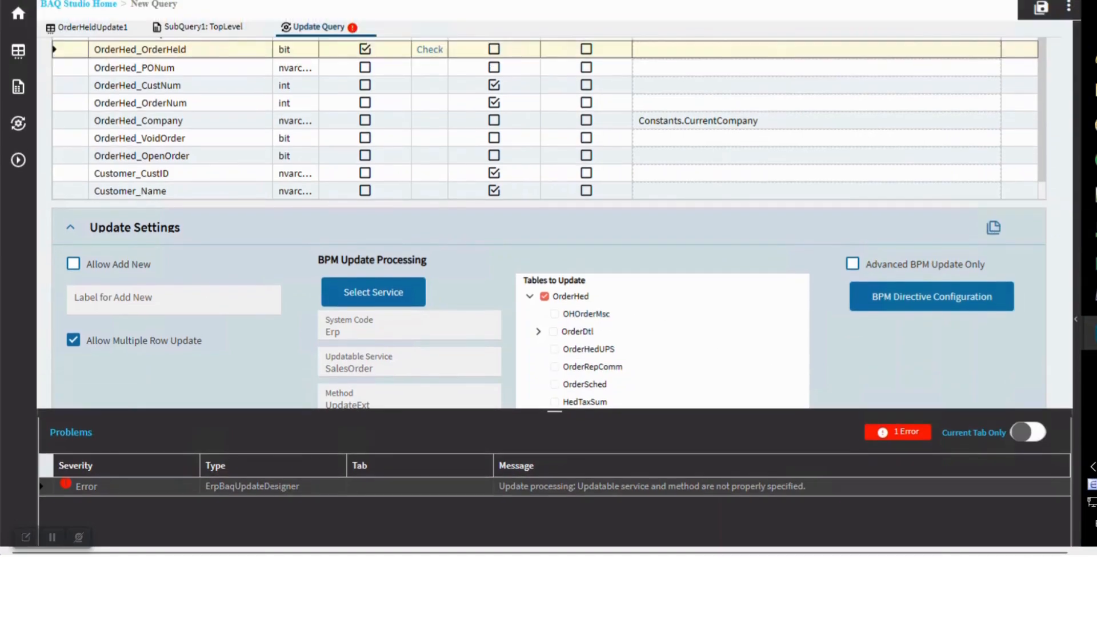
click(1040, 11)
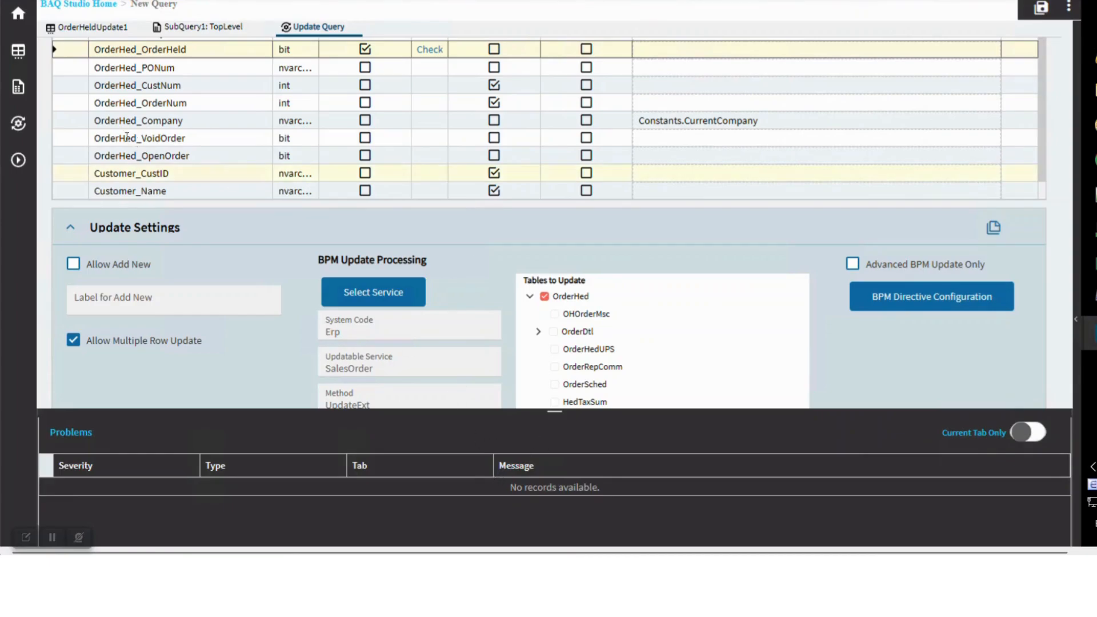
- Analyze the query's syntax and run it to list all of its rows
click(18, 161)
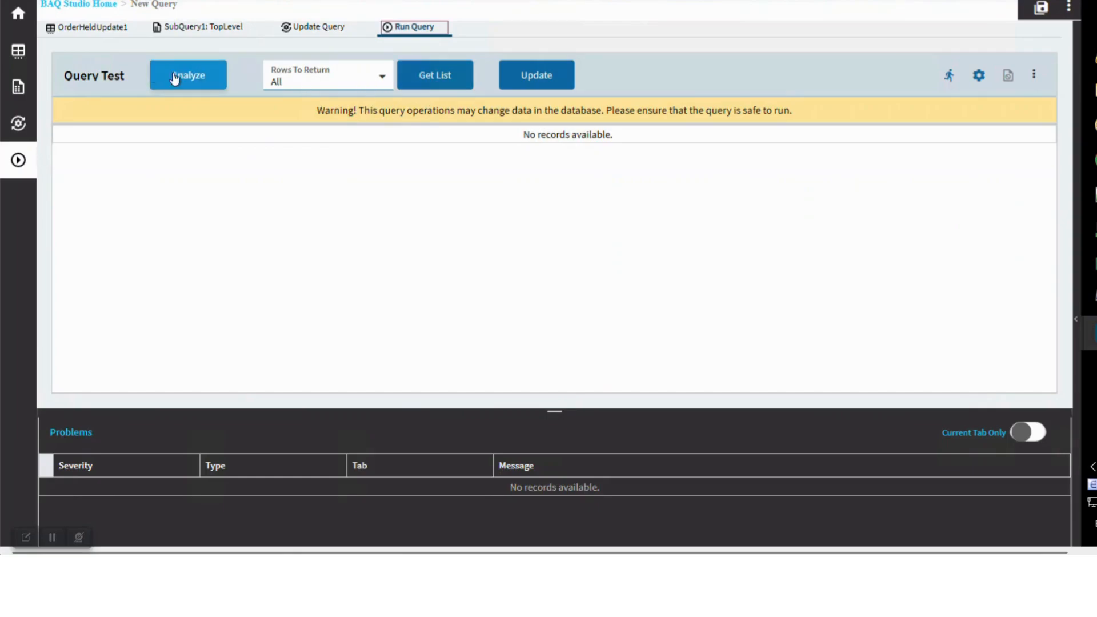
click(222, 84)
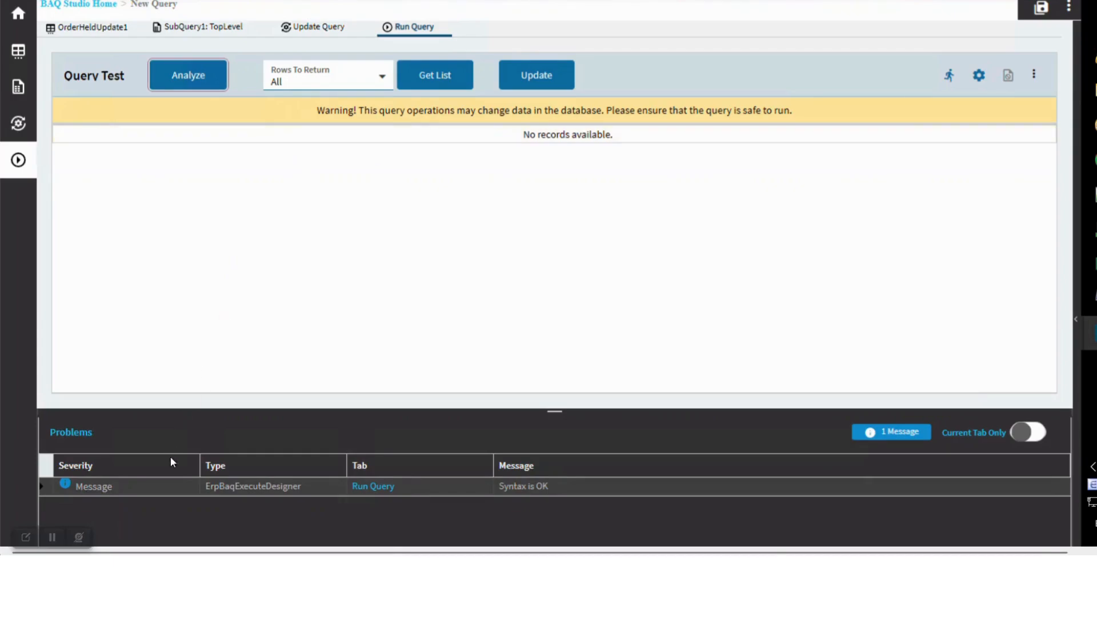
click(435, 75)
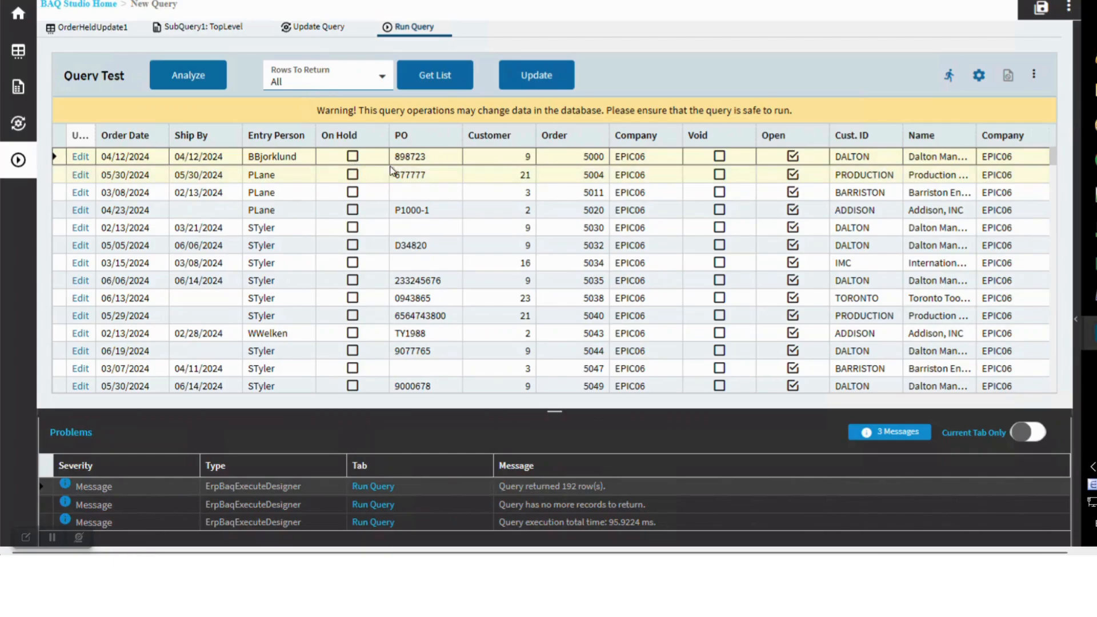
click(417, 157)
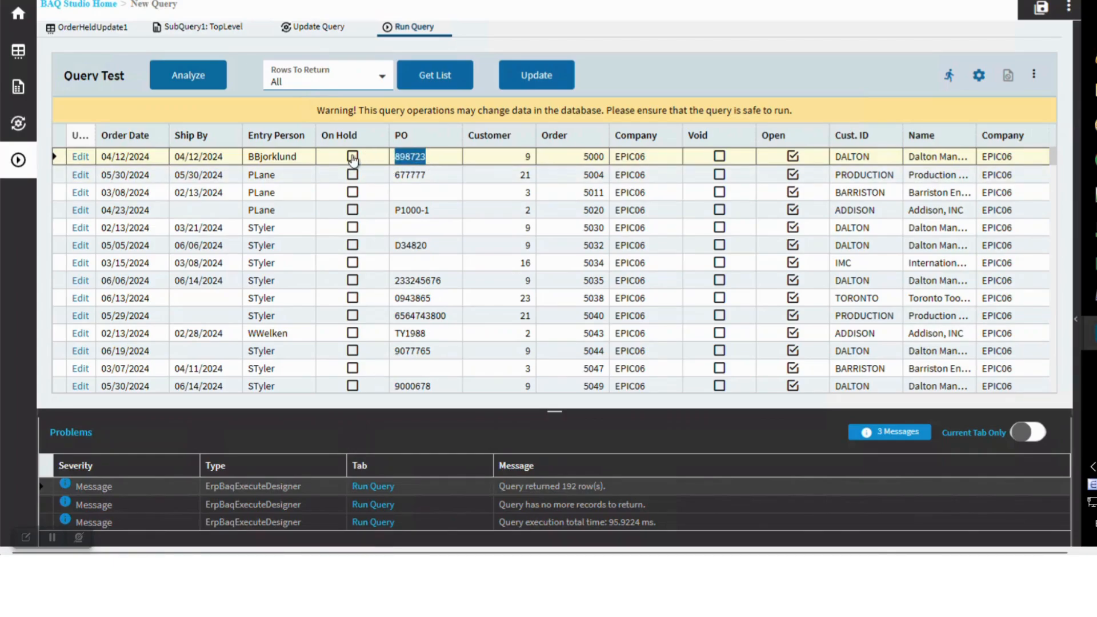
click(1034, 77)
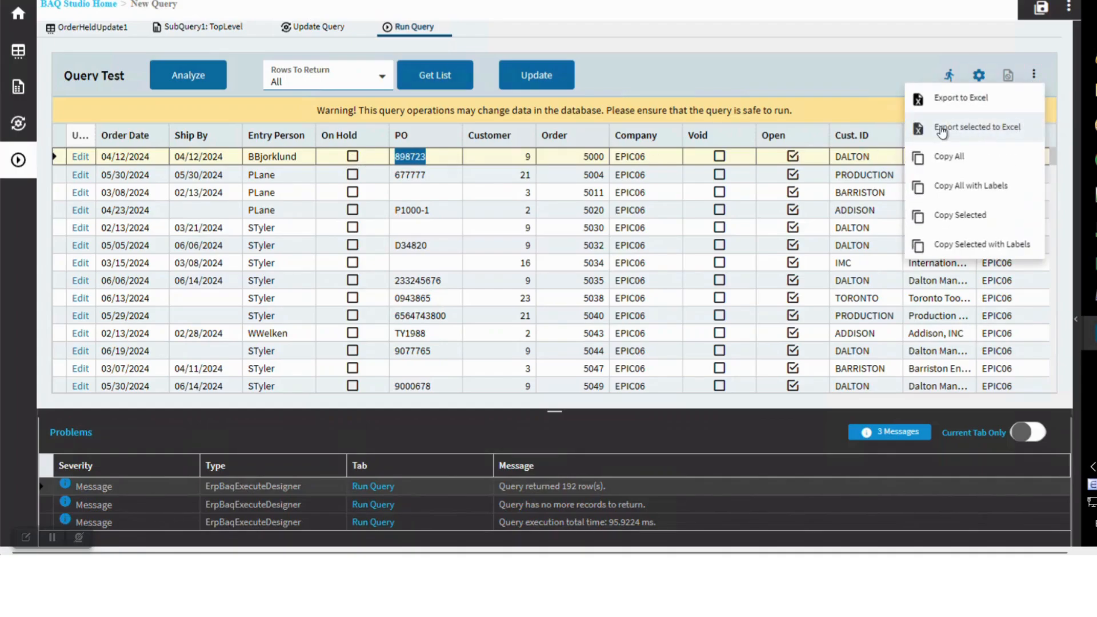
click(93, 161)
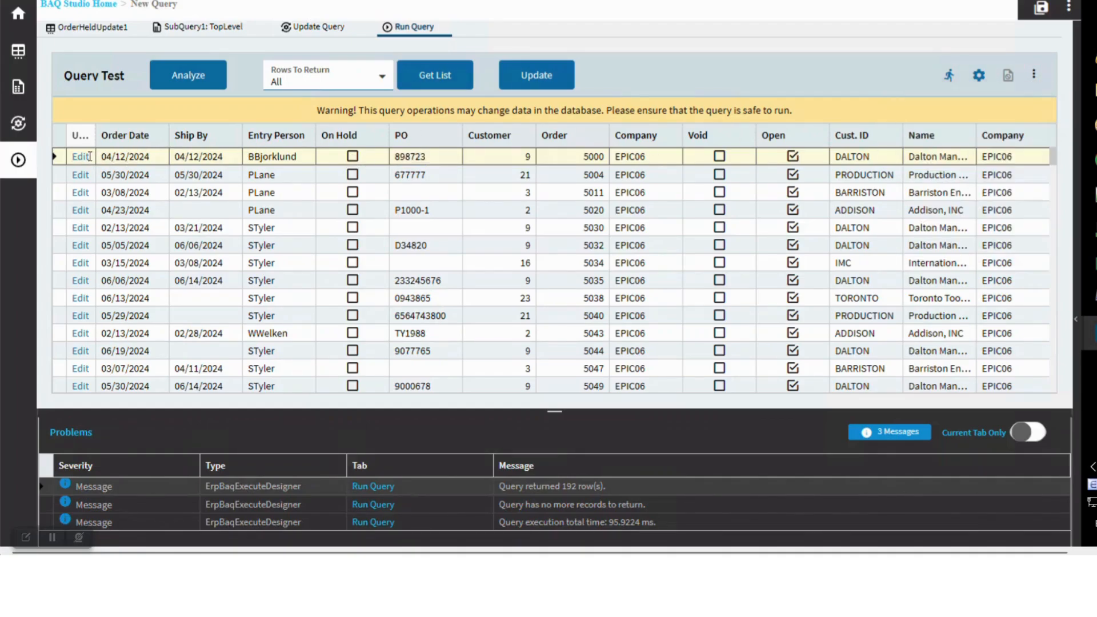
- Set the first listed order to On Hold through its update fields and submit the update
click(80, 158)
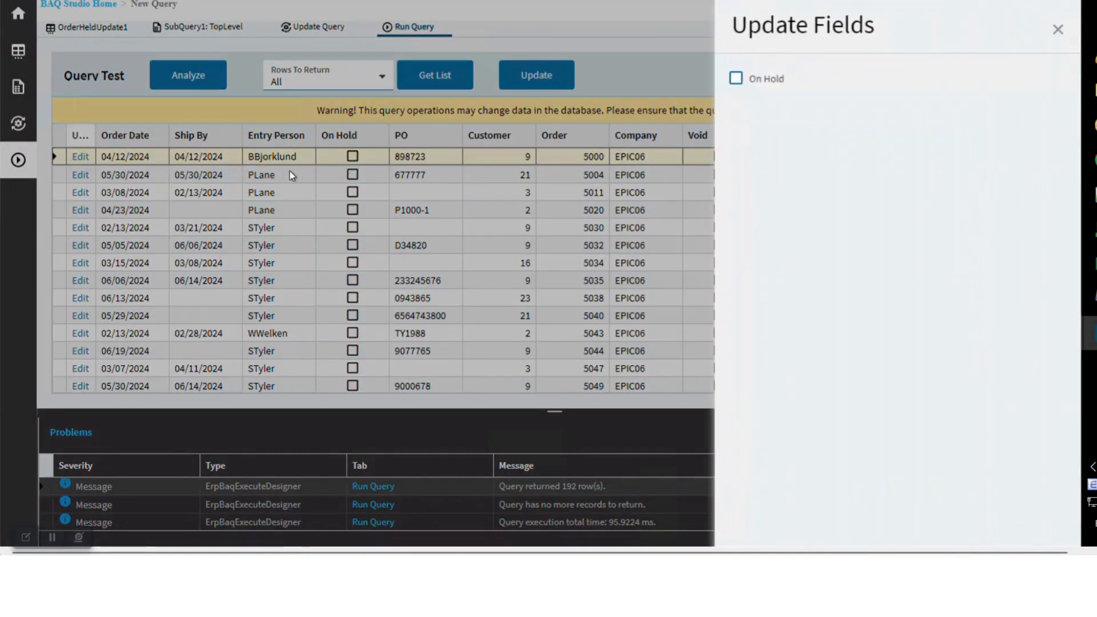
click(736, 78)
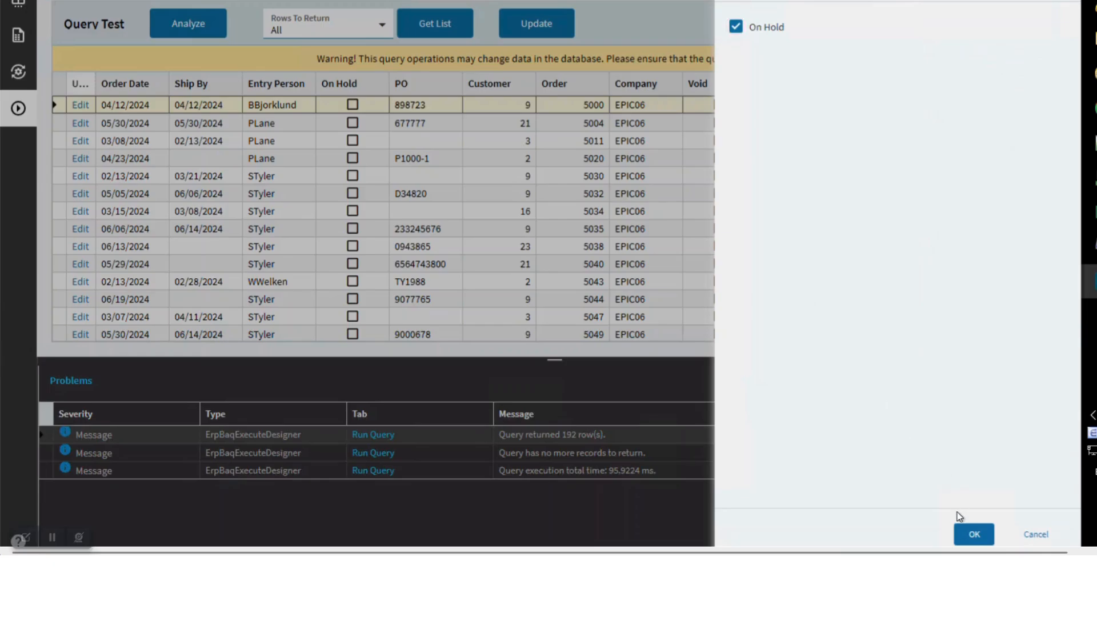
click(973, 534)
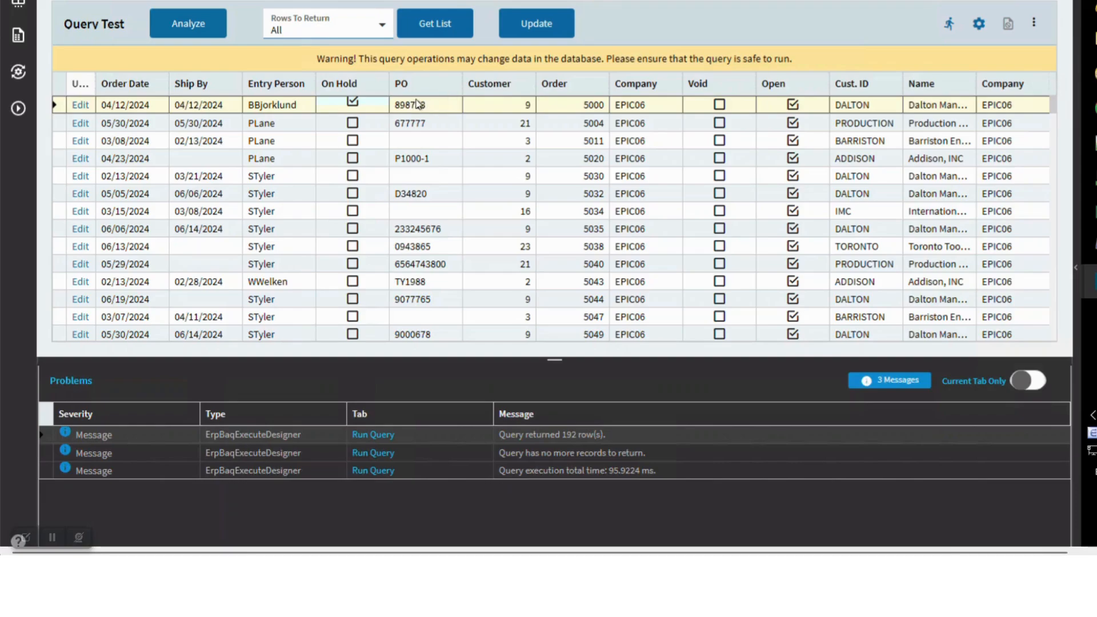
click(539, 29)
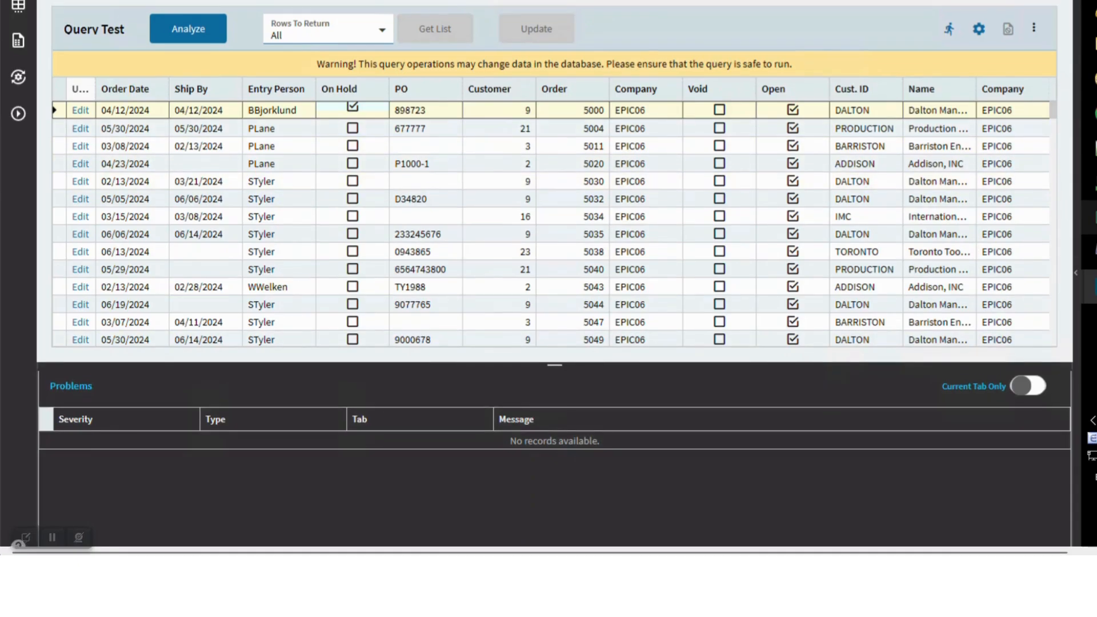
- Retrieve the query's list again to check the hold status of the first order
scroll(1055, 184, up, 2)
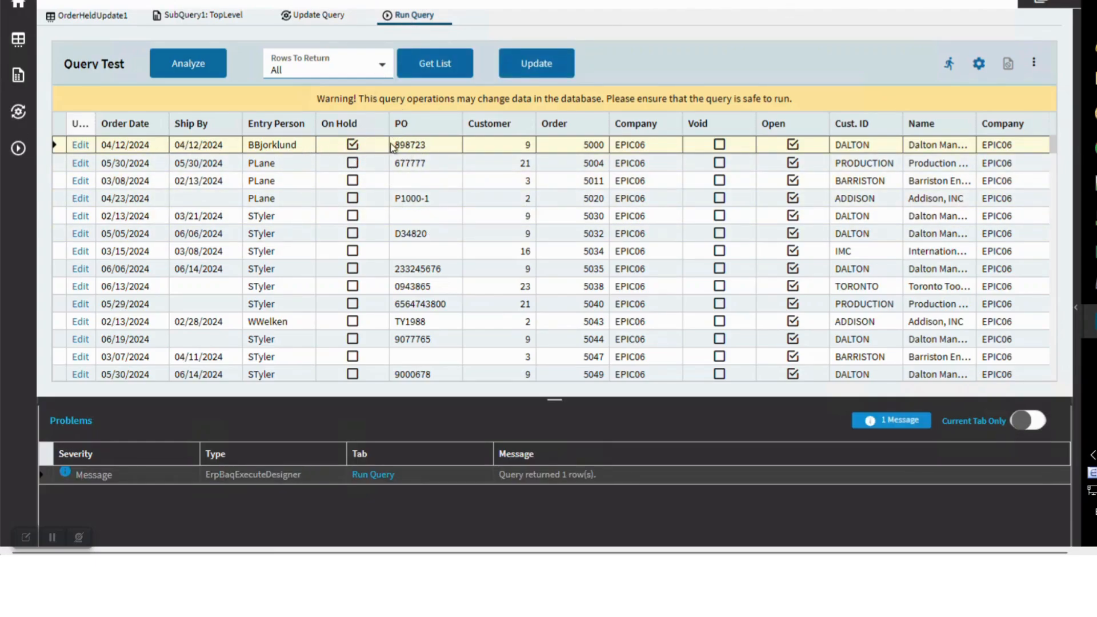
drag(407, 145, 421, 144)
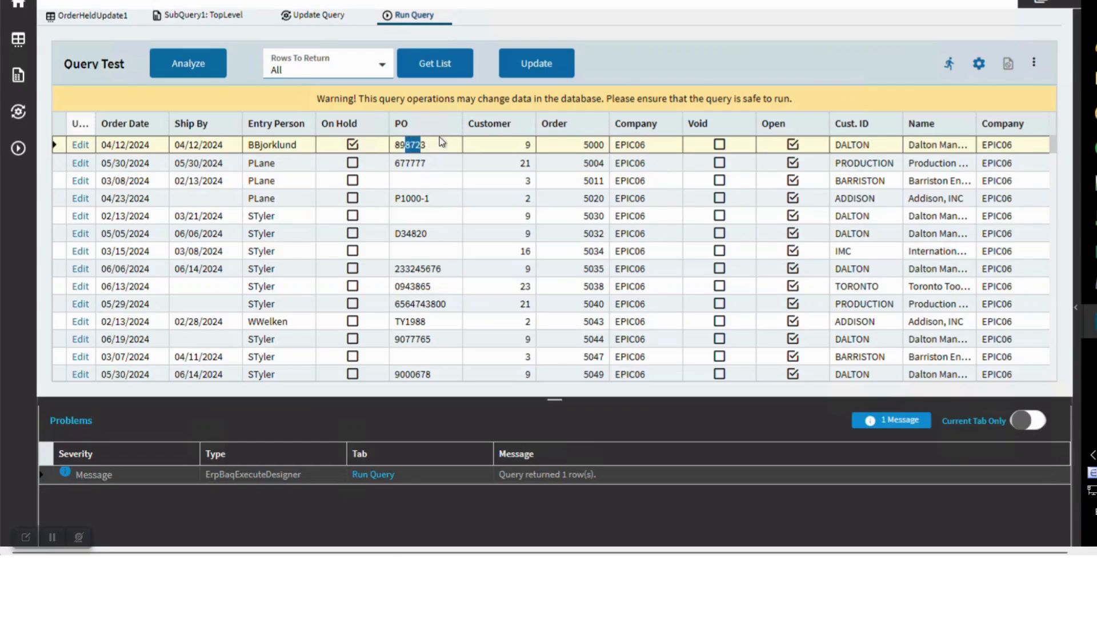
click(440, 68)
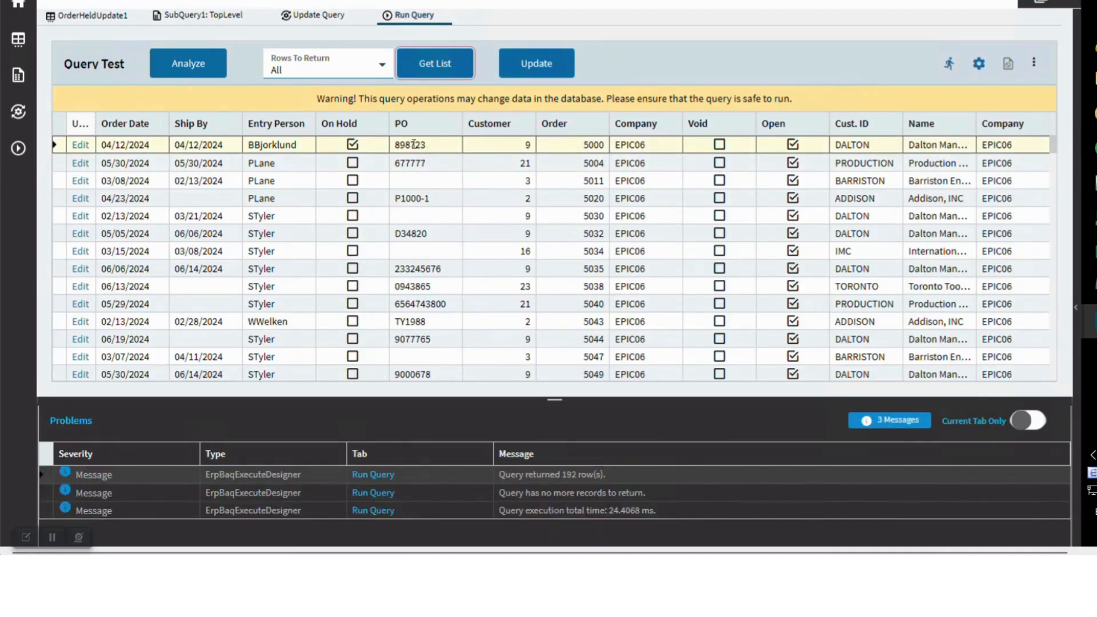
drag(405, 145, 451, 150)
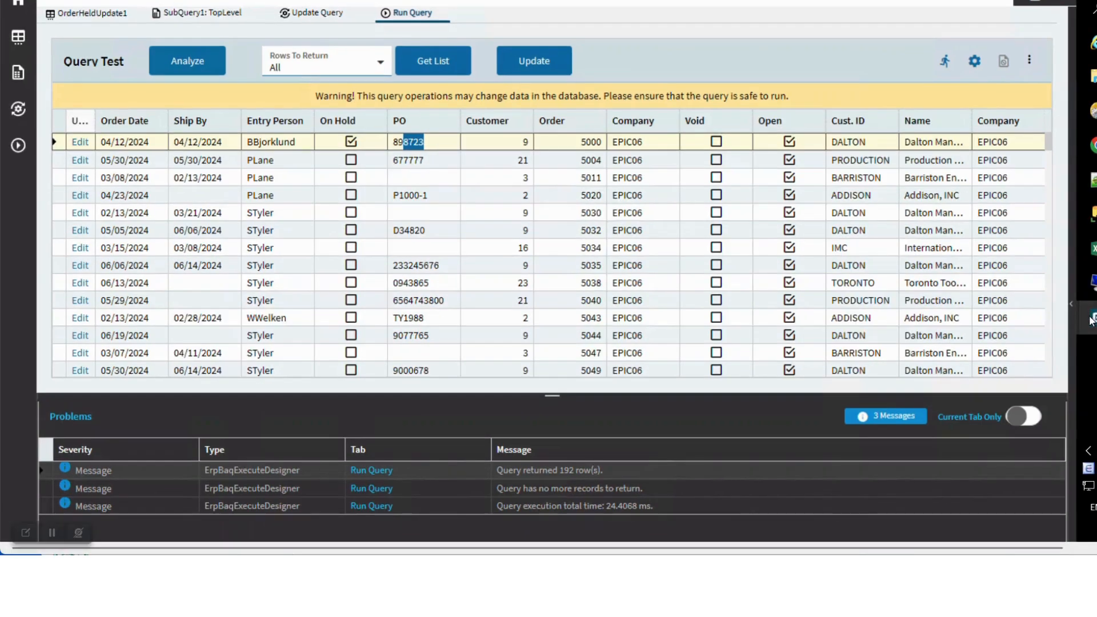
- Switch to the Kinetic home window, view the product's version and license information through the help and support center, and close it
mouse_move(1091, 320)
click(998, 85)
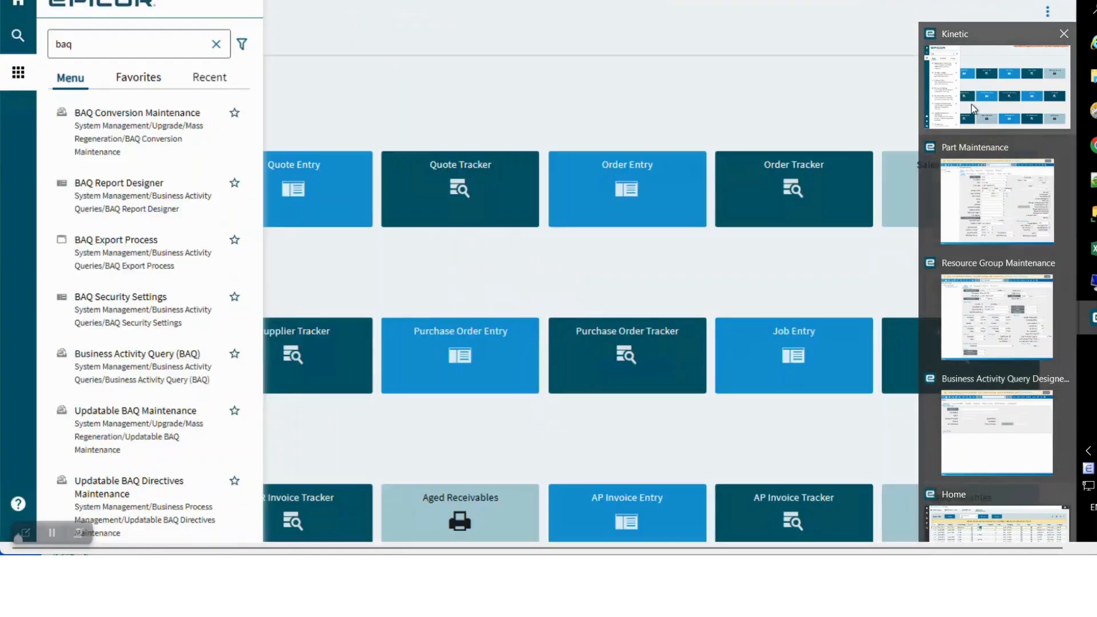
click(18, 504)
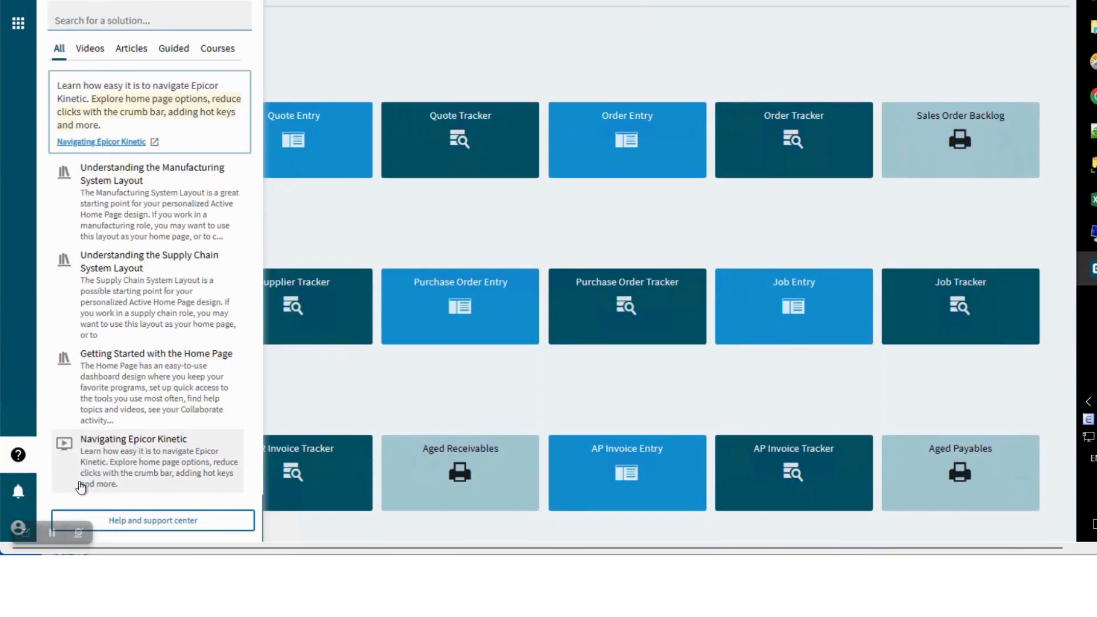
click(166, 521)
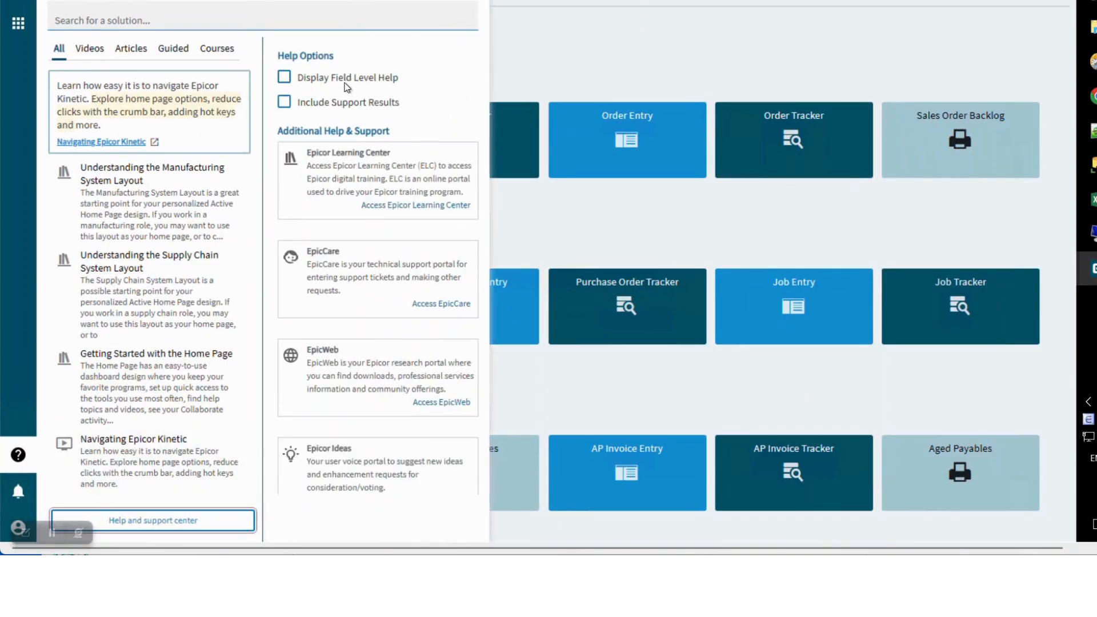
scroll(330, 427, down, 2)
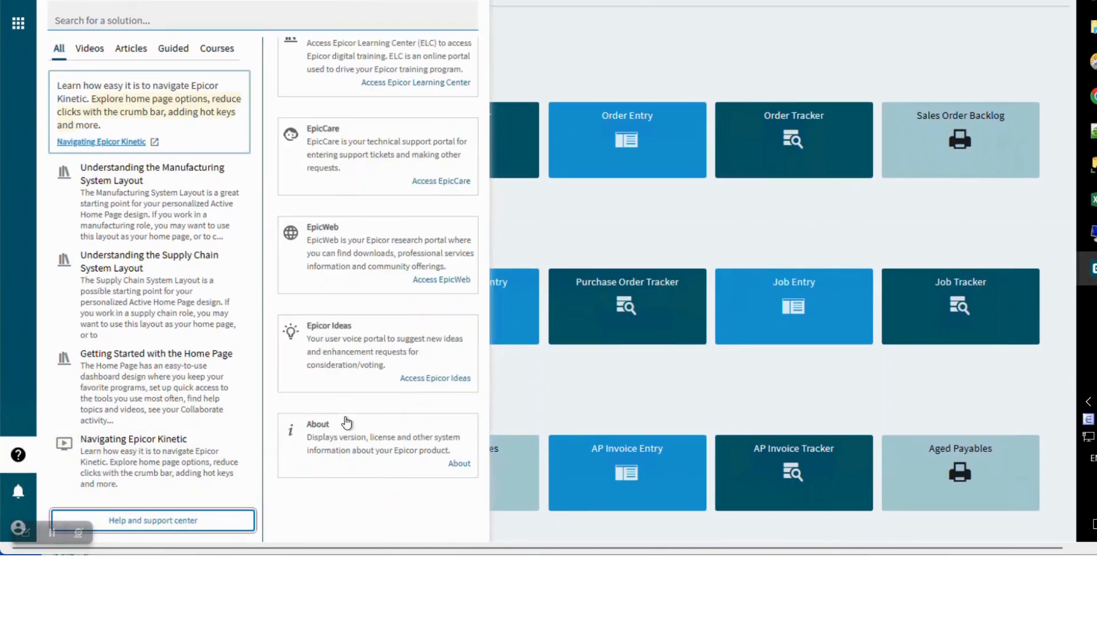
click(459, 464)
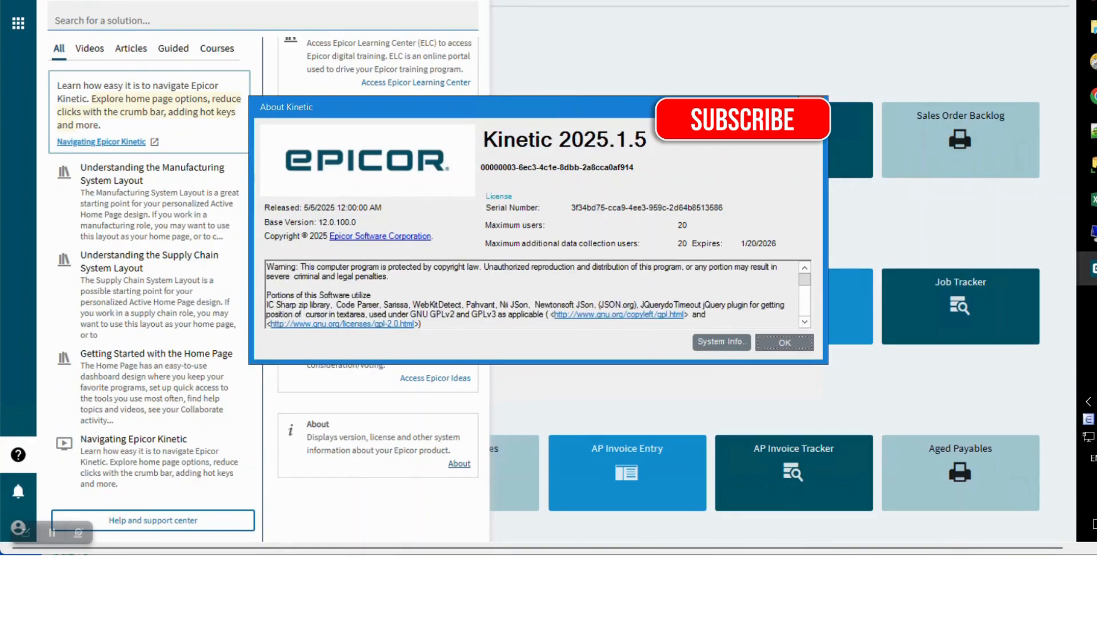
key(Return)
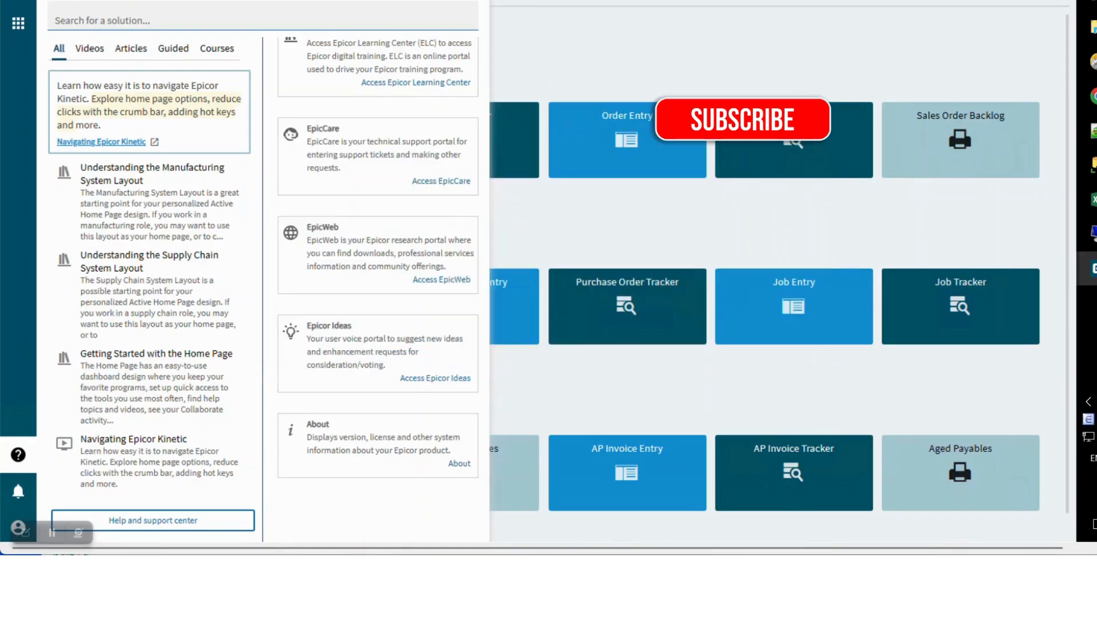